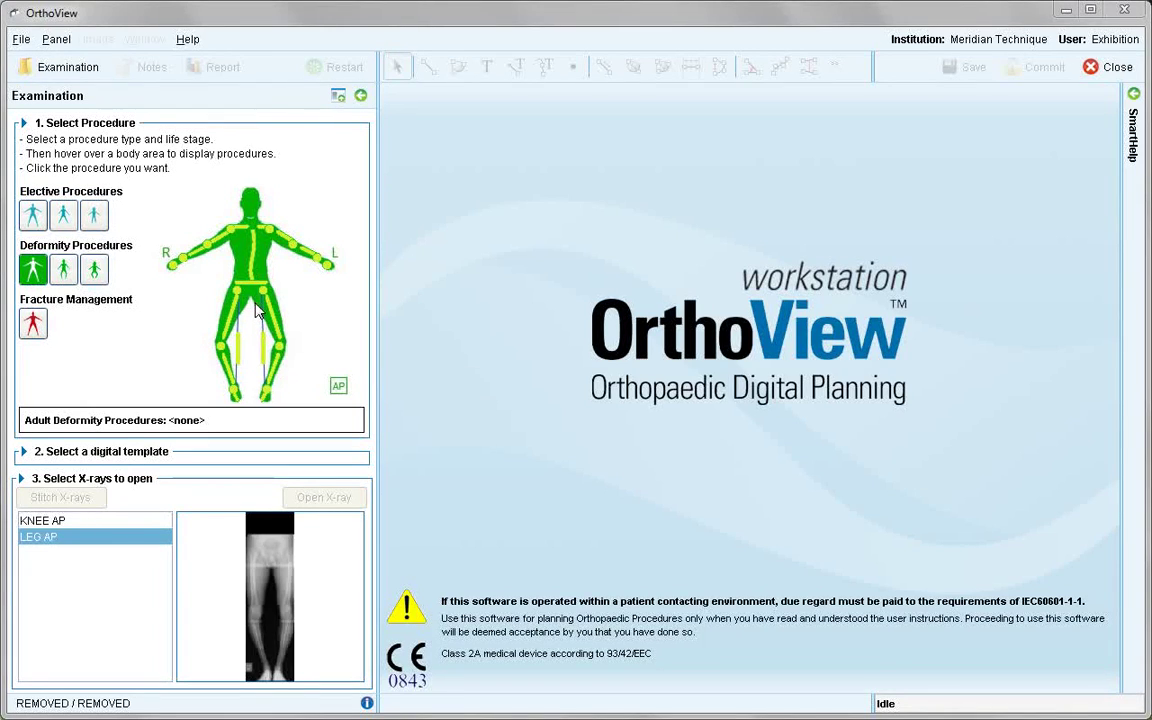
# - Show the deformity procedure popup for the lower leg on the body figure
pyautogui.moveTo(262, 350)
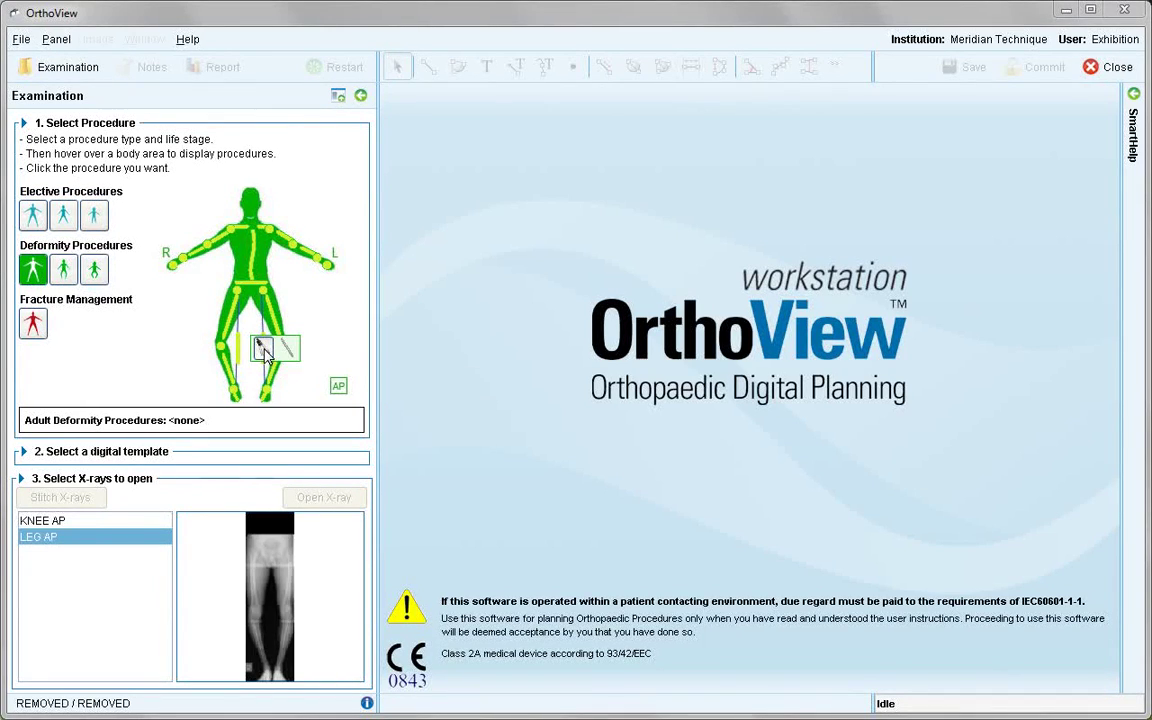
# - Choose Limb Deformity Correction (Left/Full Leg), open the LEG AP X-ray, and confirm 120% oversize
pyautogui.click(263, 350)
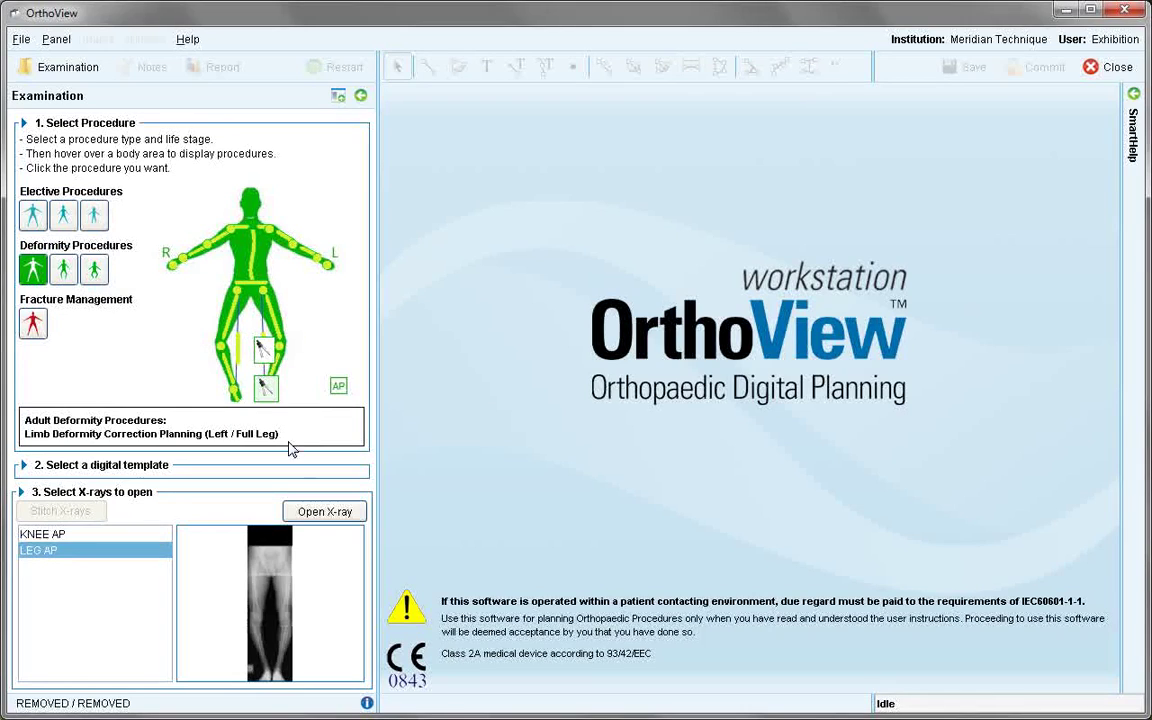
pyautogui.click(324, 512)
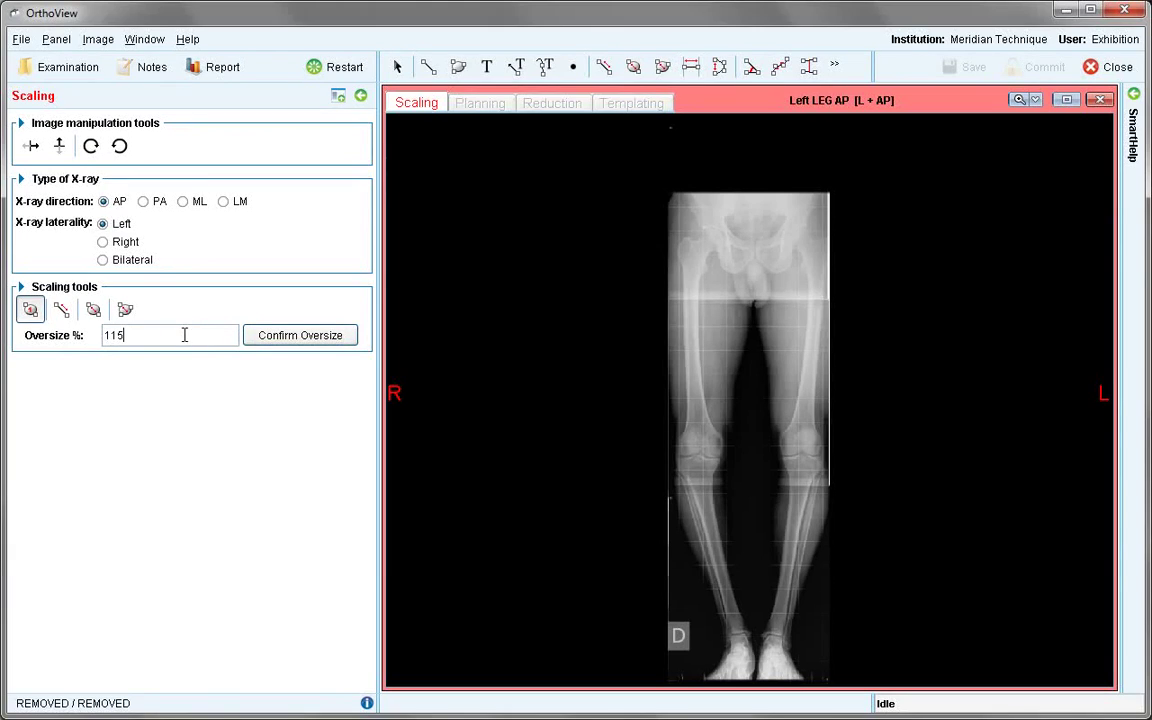
pyautogui.click(338, 340)
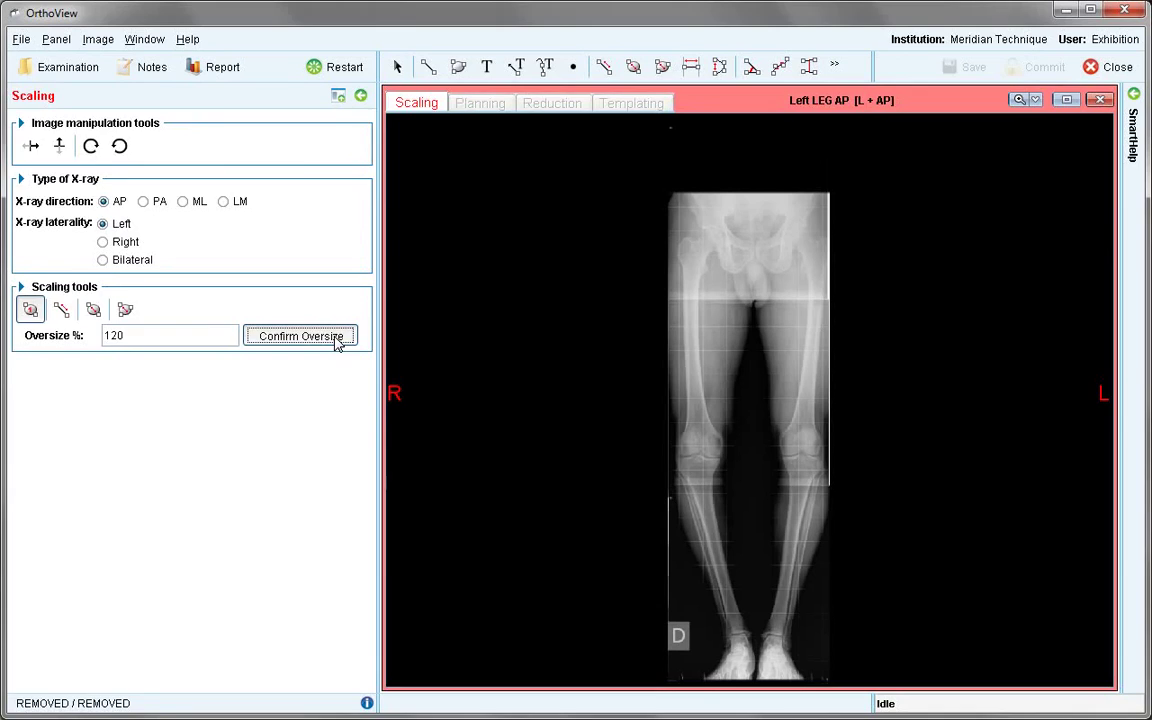
# - Enable the MAD Wizard and place hip, knee and ankle points, giving MAD 33.5 mm
pyautogui.click(23, 217)
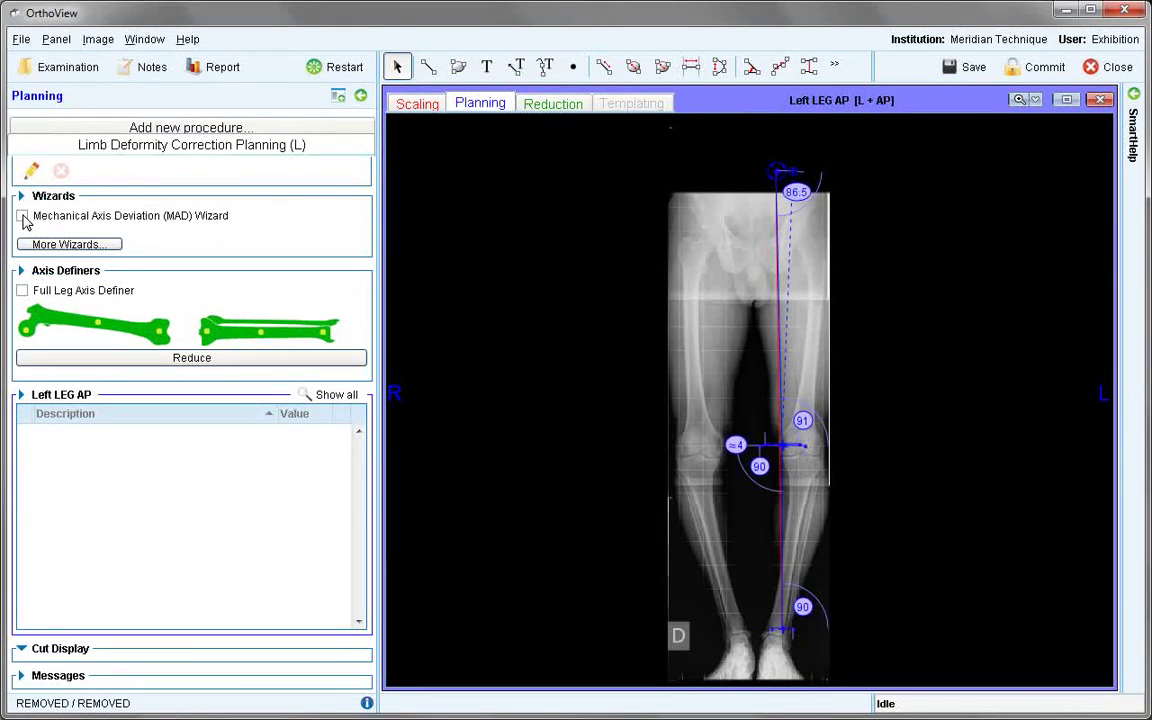
pyautogui.click(23, 218)
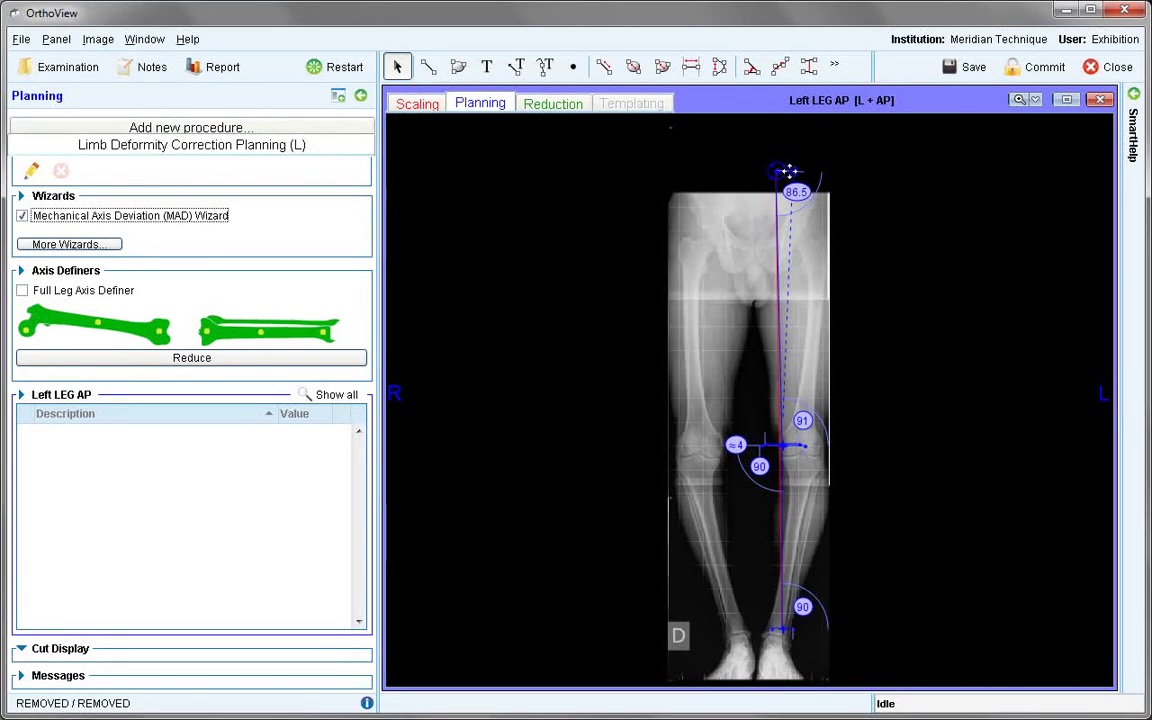
pyautogui.moveTo(789, 174); pyautogui.dragTo(810, 240)
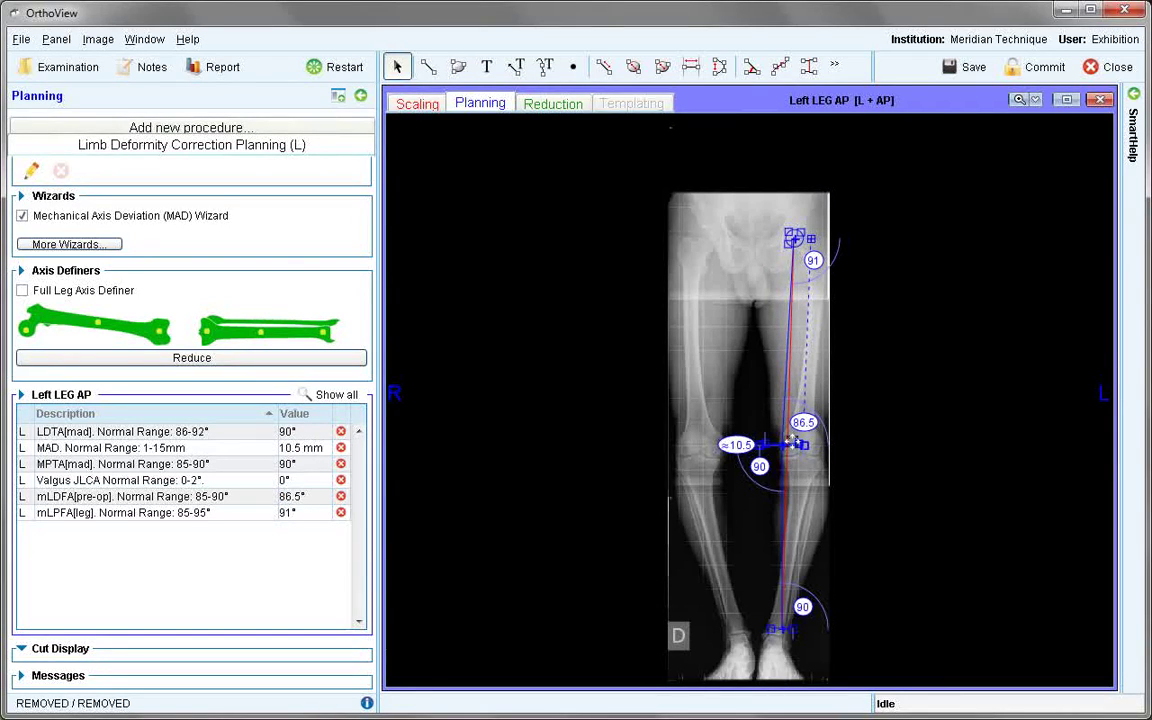
pyautogui.moveTo(792, 440); pyautogui.dragTo(810, 455)
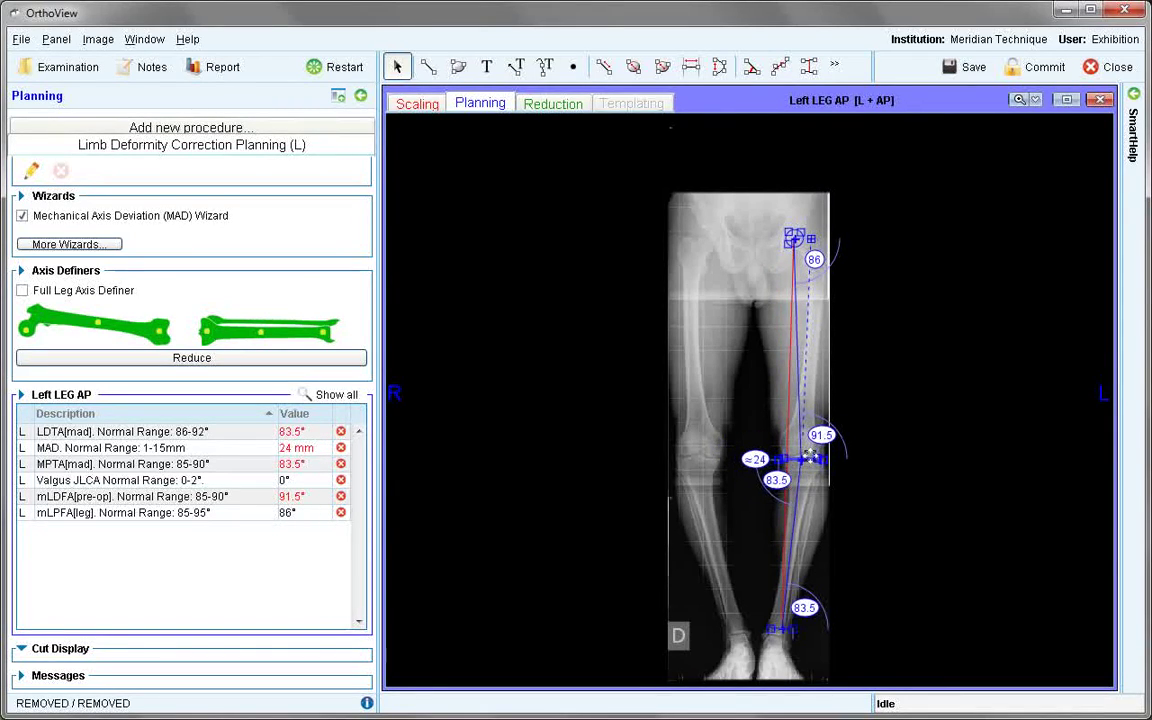
pyautogui.moveTo(787, 627); pyautogui.dragTo(773, 637)
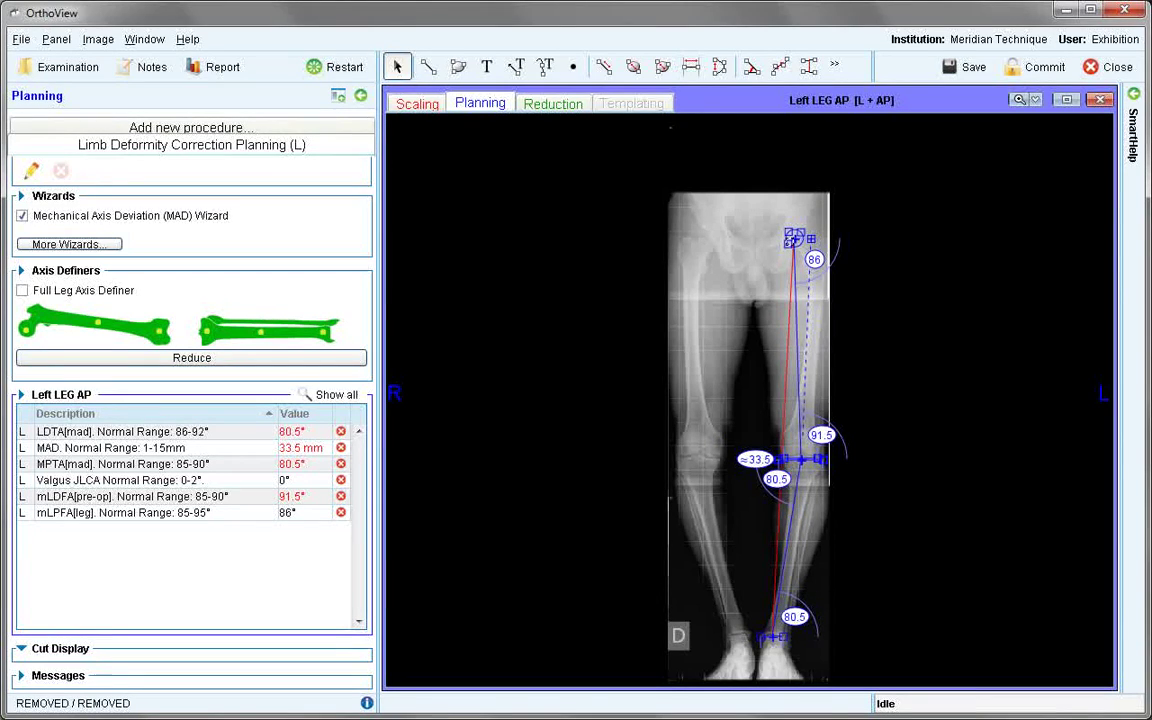
# - Zoom to the hip and resize the circle to the femoral head, making mLPFA 86.5°
pyautogui.click(1019, 101)
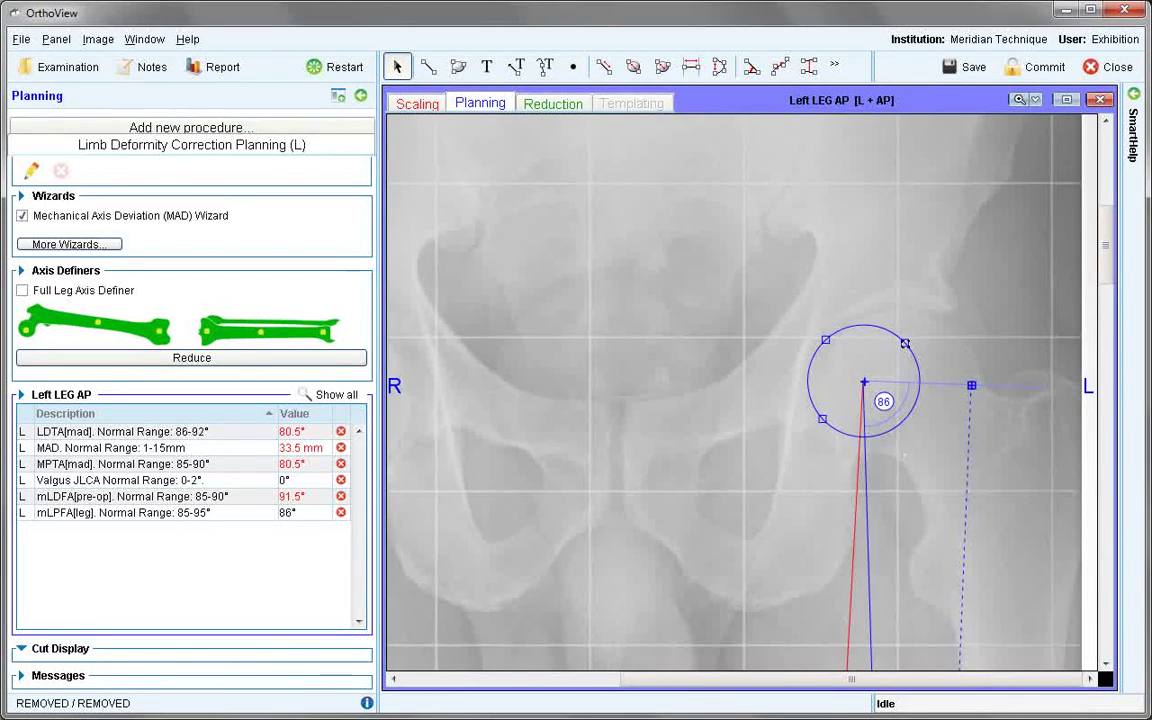
pyautogui.moveTo(905, 343); pyautogui.dragTo(929, 355)
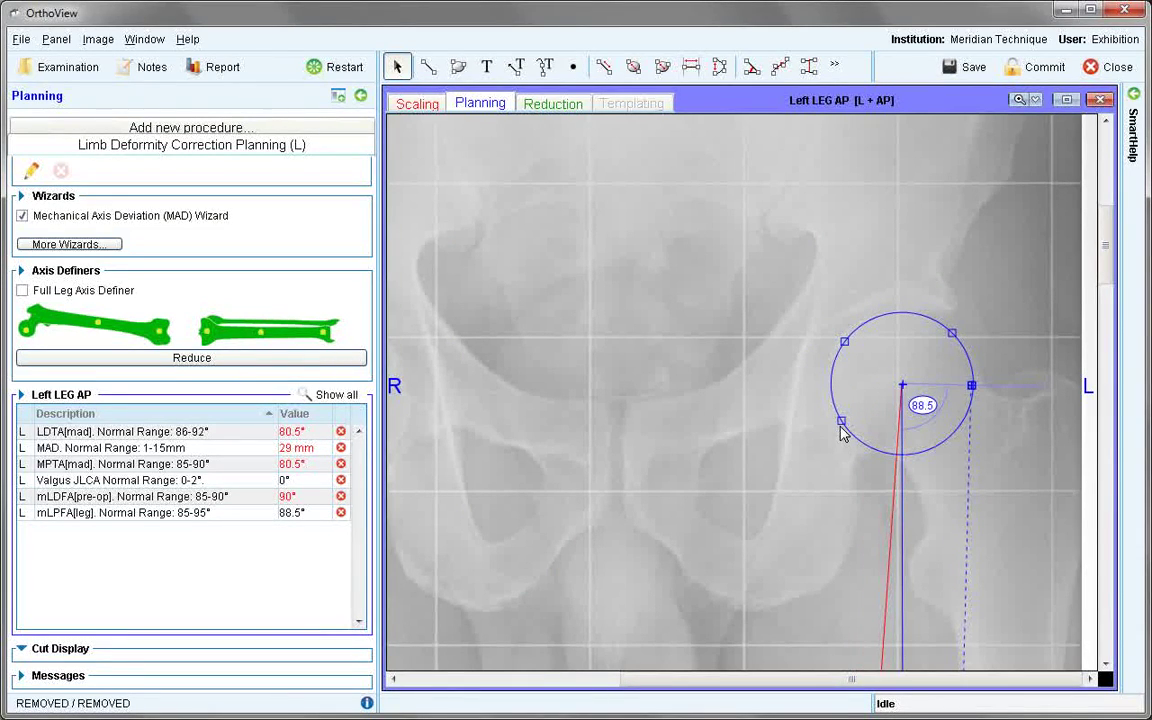
pyautogui.moveTo(841, 421); pyautogui.dragTo(842, 426)
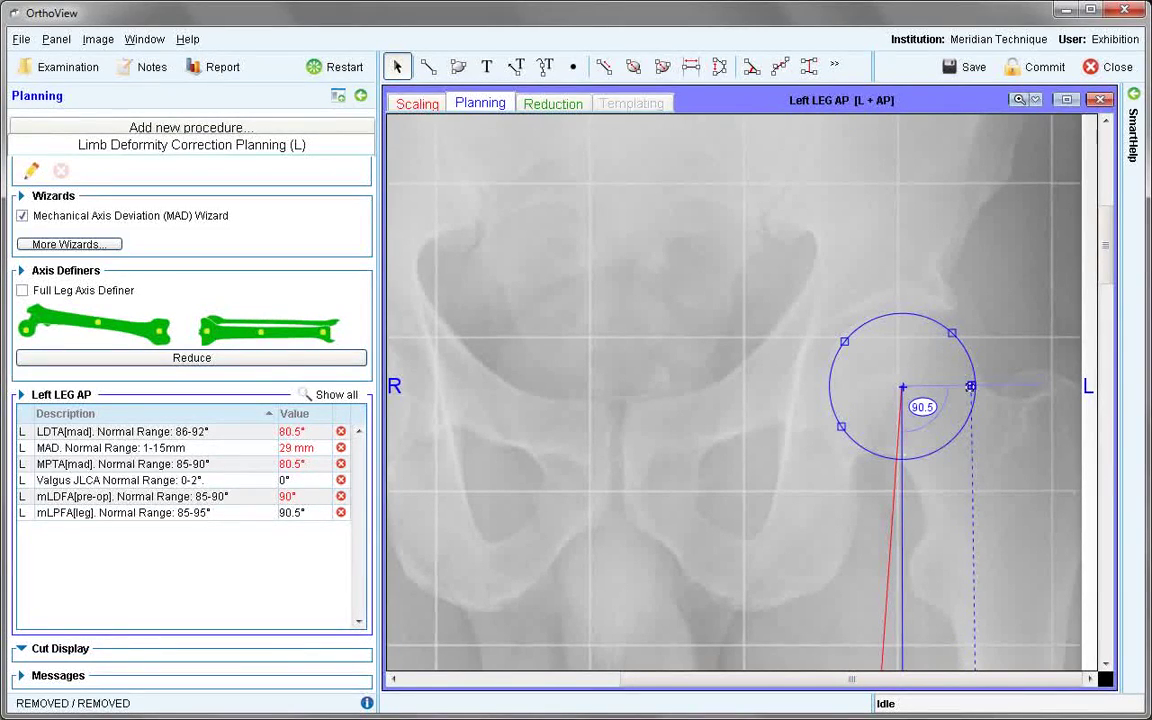
pyautogui.moveTo(983, 387); pyautogui.dragTo(1033, 394)
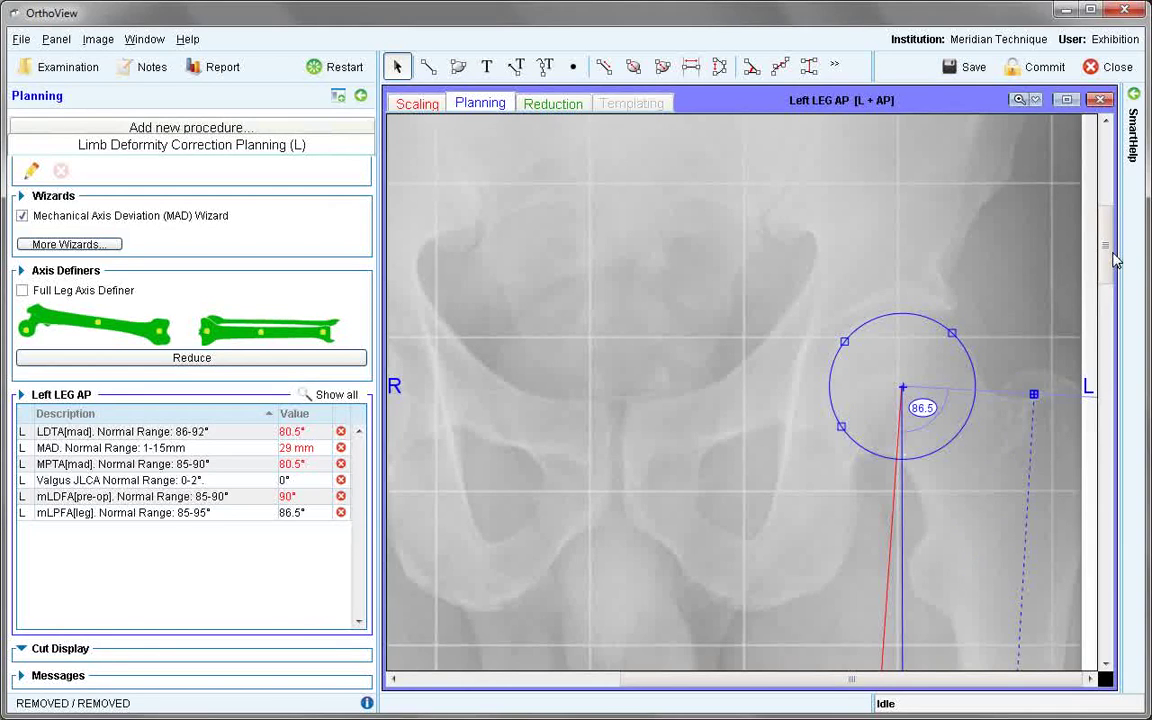
# - Bring the left knee into view and tilt the femoral joint line onto the condyles
pyautogui.click(1108, 364)
pyautogui.click(1110, 436)
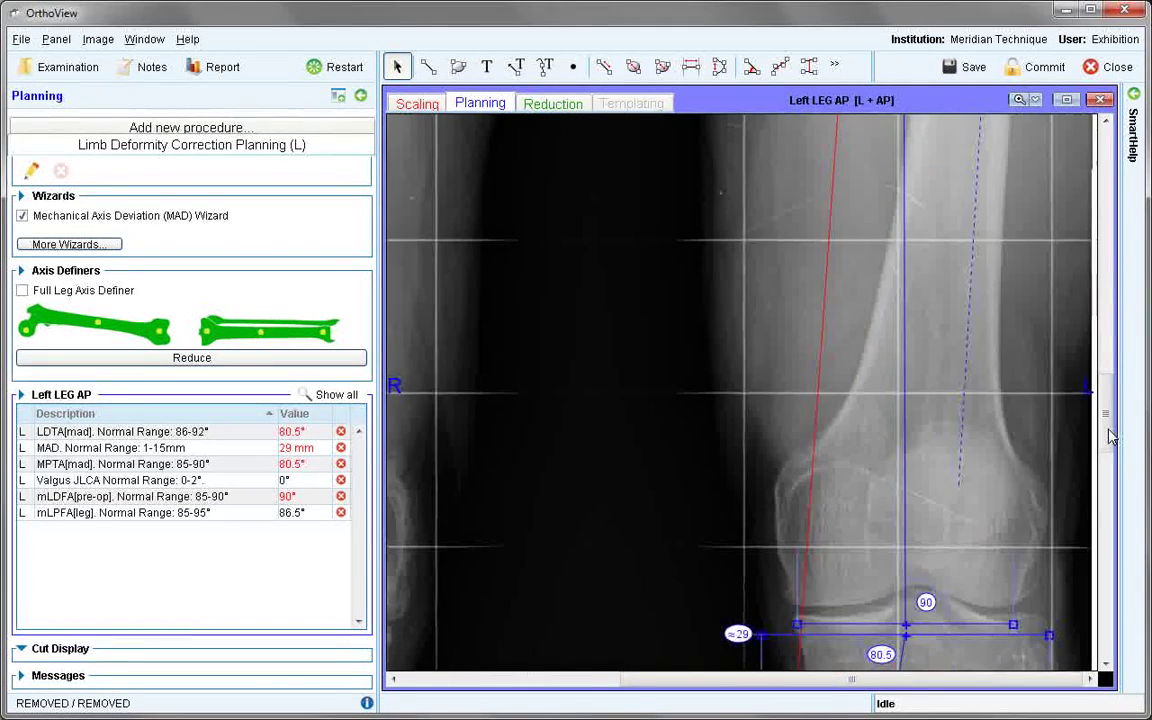
pyautogui.scroll(-2, 1110, 436)
pyautogui.scroll(2, 1011, 483)
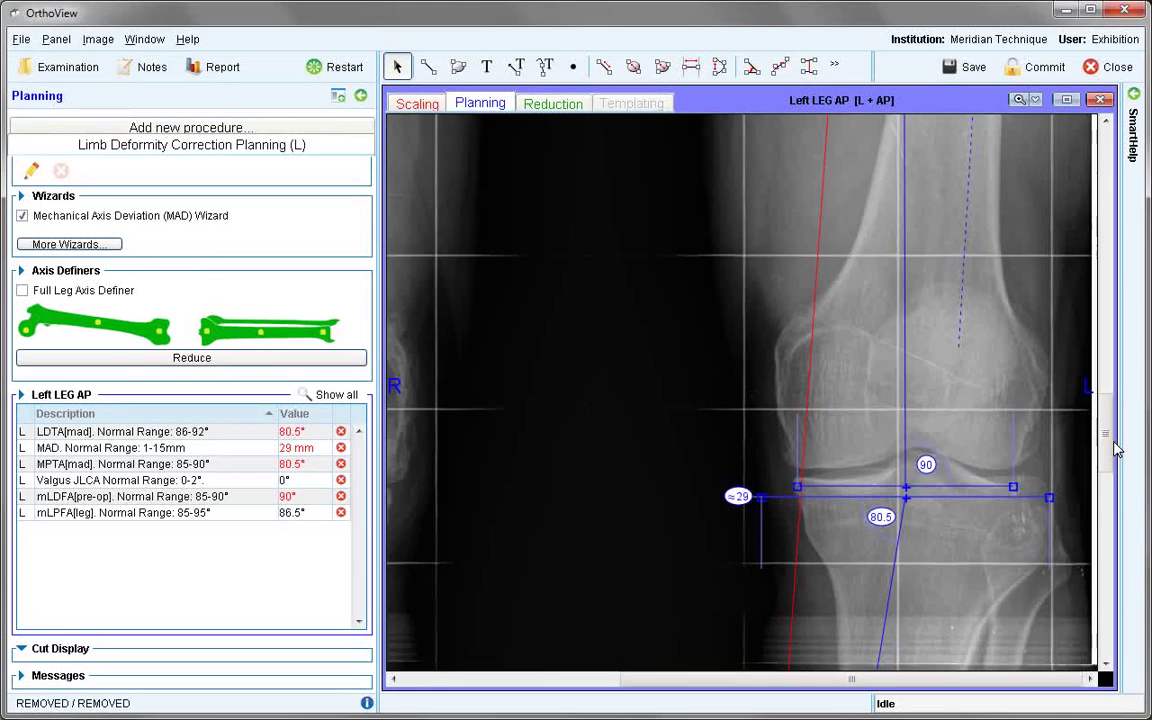
pyautogui.moveTo(1015, 488)
pyautogui.mouseDown()
pyautogui.moveTo(1021, 469)
pyautogui.moveTo(980, 471)
pyautogui.moveTo(1001, 468)
pyautogui.mouseUp()
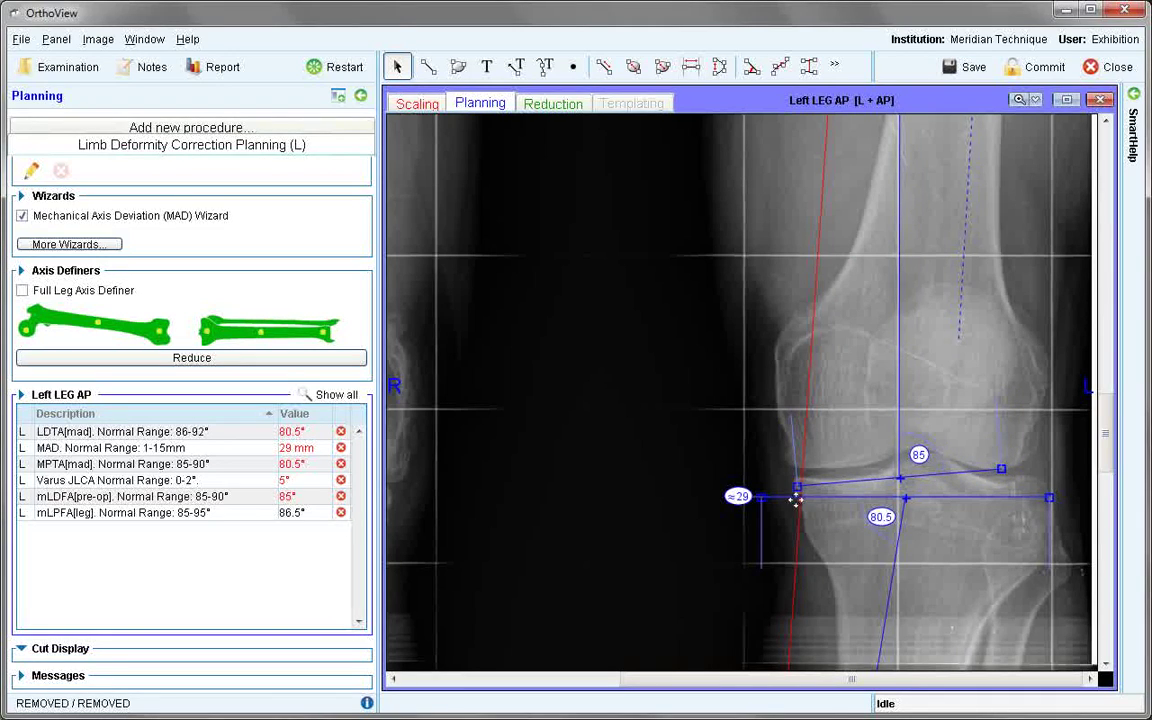
pyautogui.moveTo(798, 487); pyautogui.dragTo(830, 467)
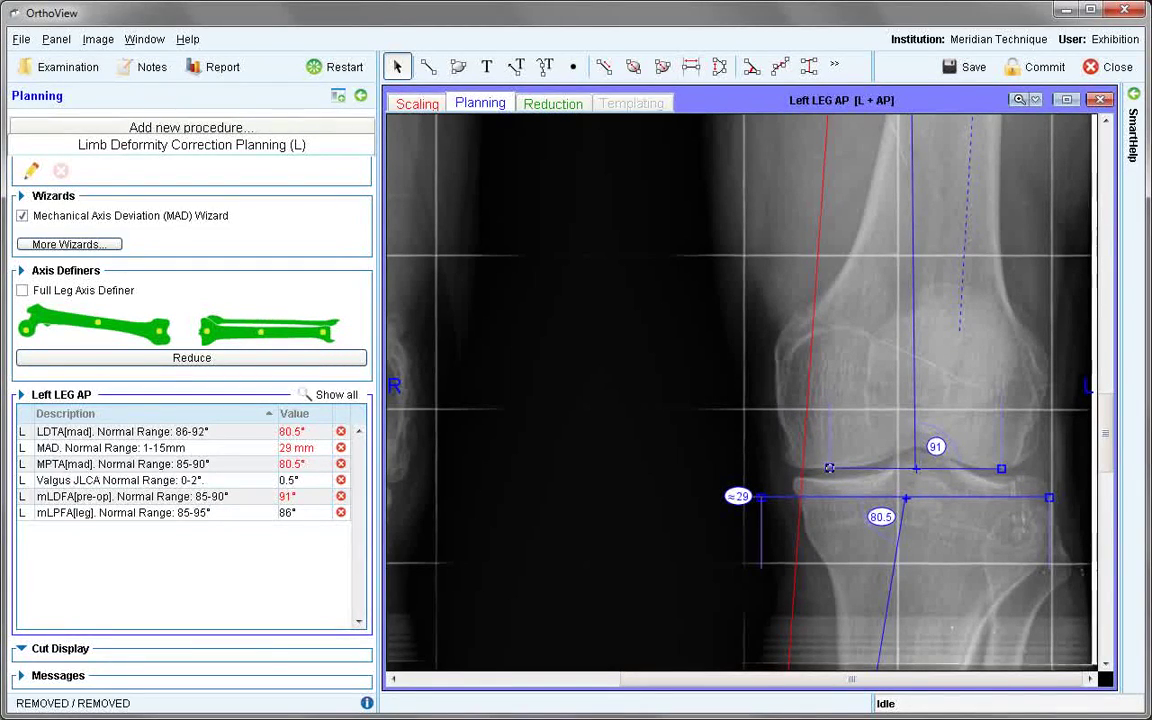
# - Level the tibial joint line on the plateau, giving MPTA 80.5°, mLDFA 91° and MAD 33 mm
pyautogui.moveTo(760, 496); pyautogui.dragTo(798, 480)
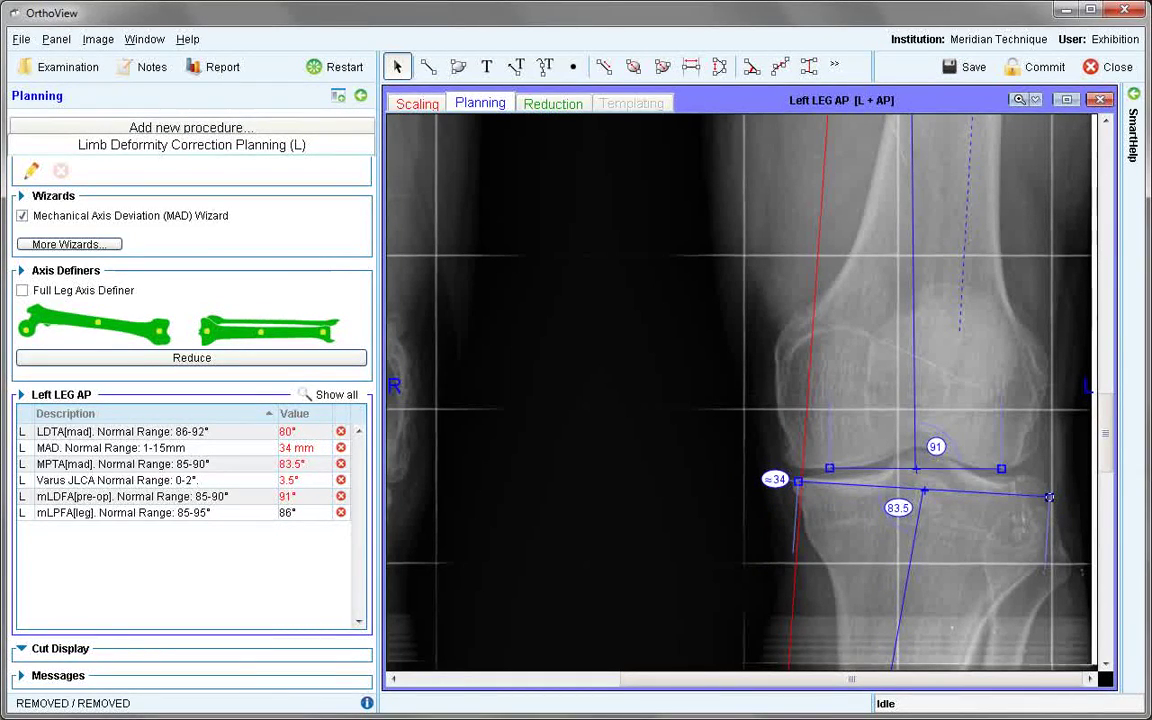
pyautogui.moveTo(1049, 498); pyautogui.dragTo(1045, 482)
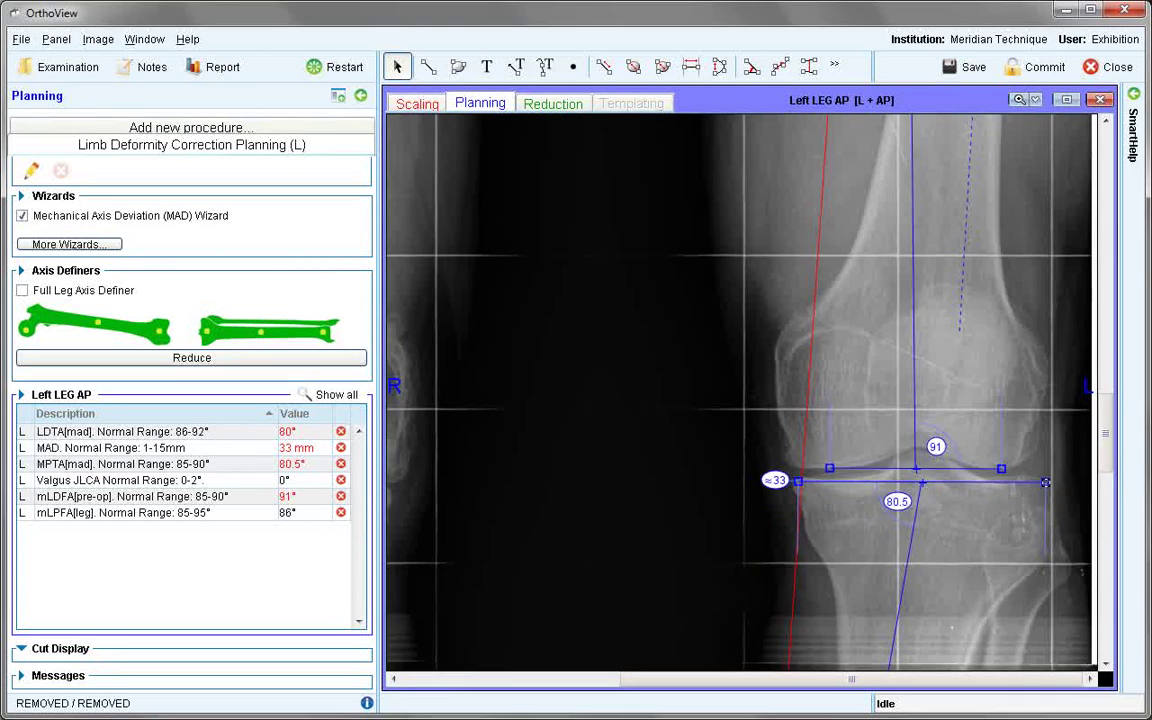
pyautogui.moveTo(1105, 433); pyautogui.dragTo(1111, 587)
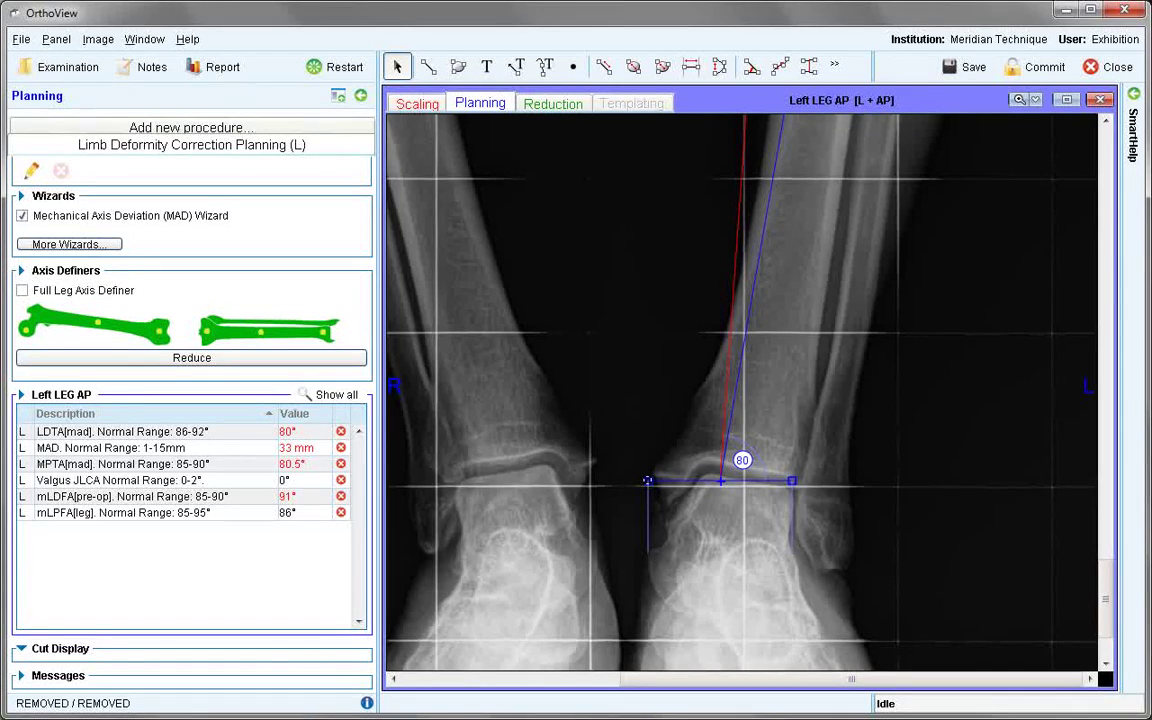
# - Fit the ankle joint line to the plafond edges, reaching LDTA 94° and MAD 29 mm
pyautogui.moveTo(648, 481); pyautogui.dragTo(706, 474)
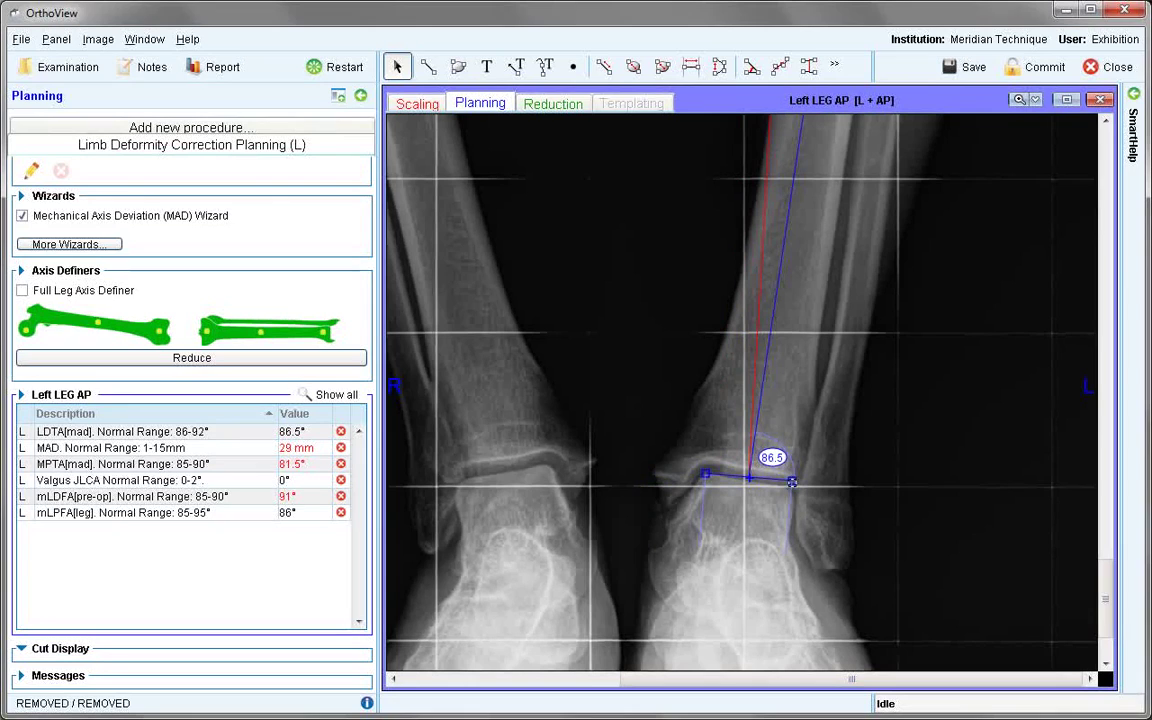
pyautogui.moveTo(791, 482); pyautogui.dragTo(793, 489)
pyautogui.moveTo(705, 474); pyautogui.dragTo(705, 470)
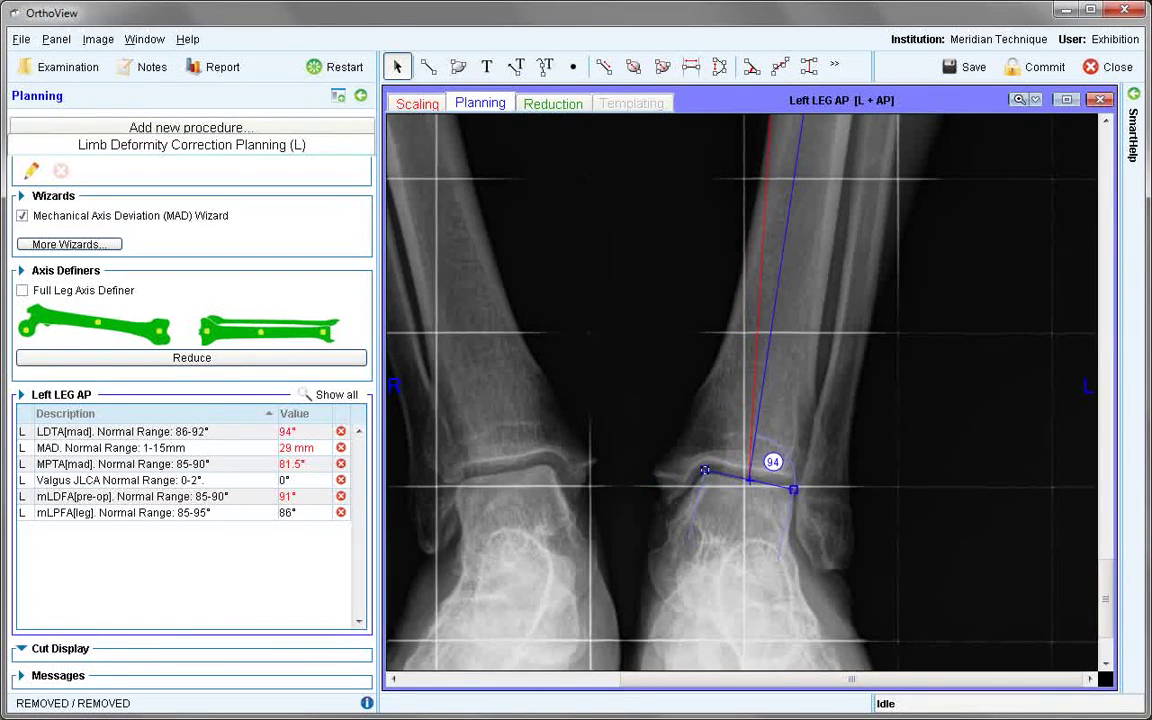
pyautogui.click(1019, 101)
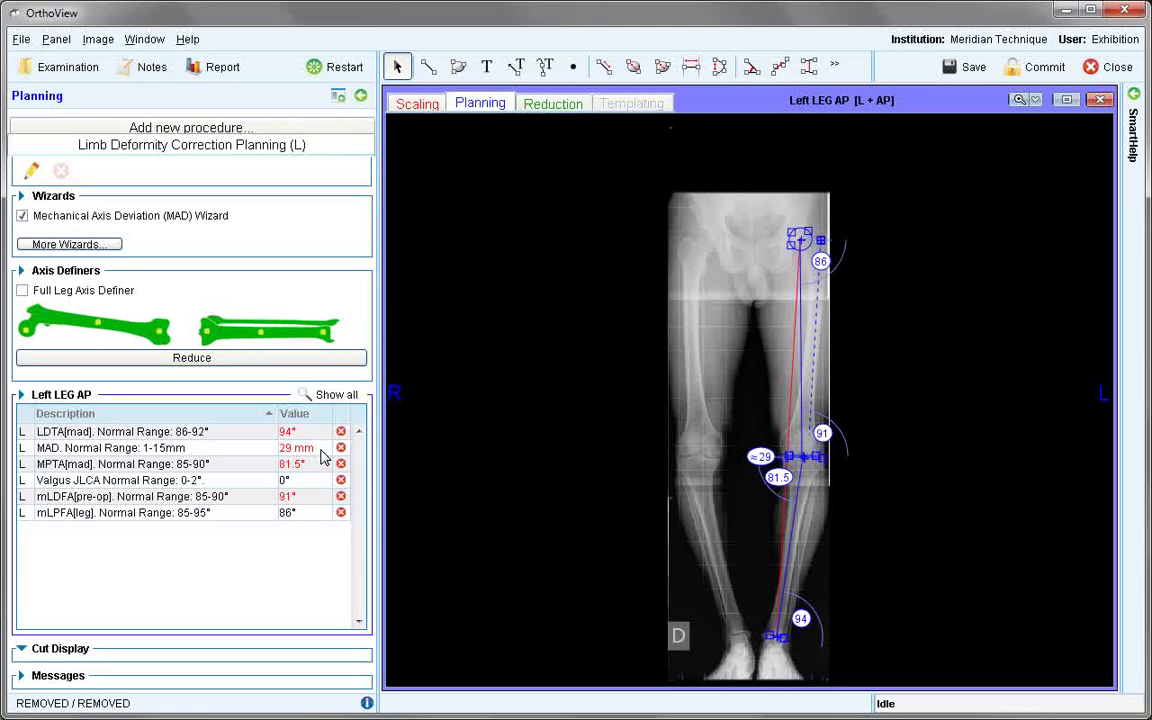
pyautogui.moveTo(322, 457)
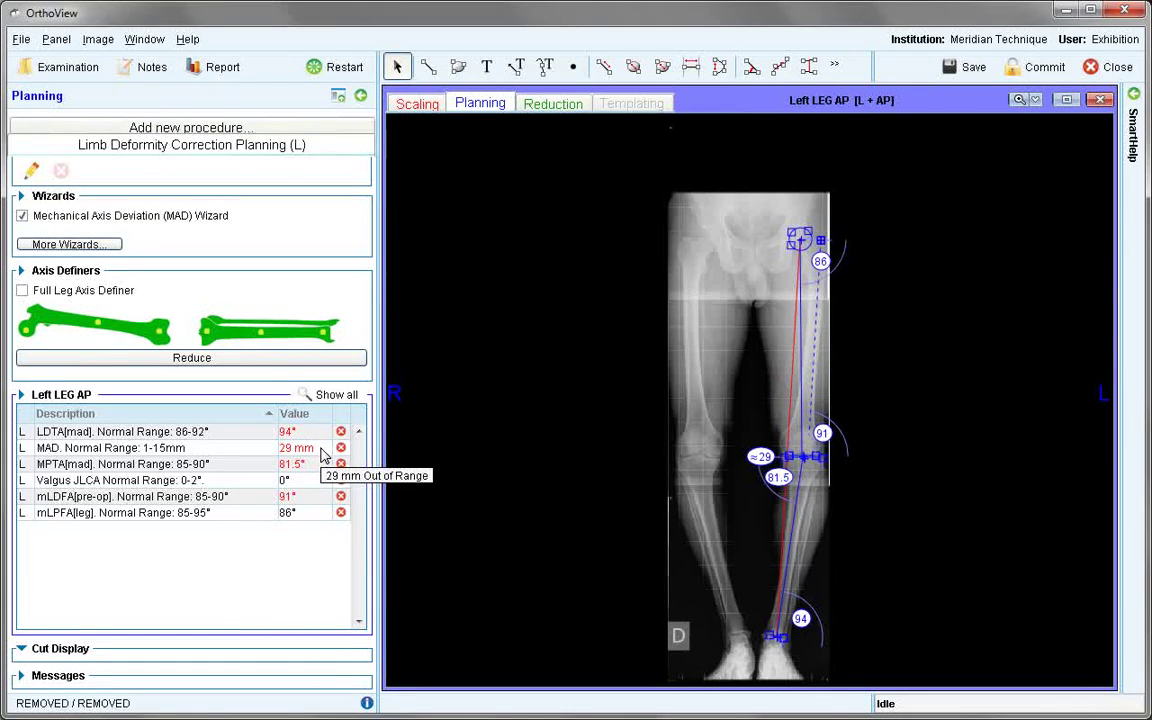
pyautogui.moveTo(305, 504)
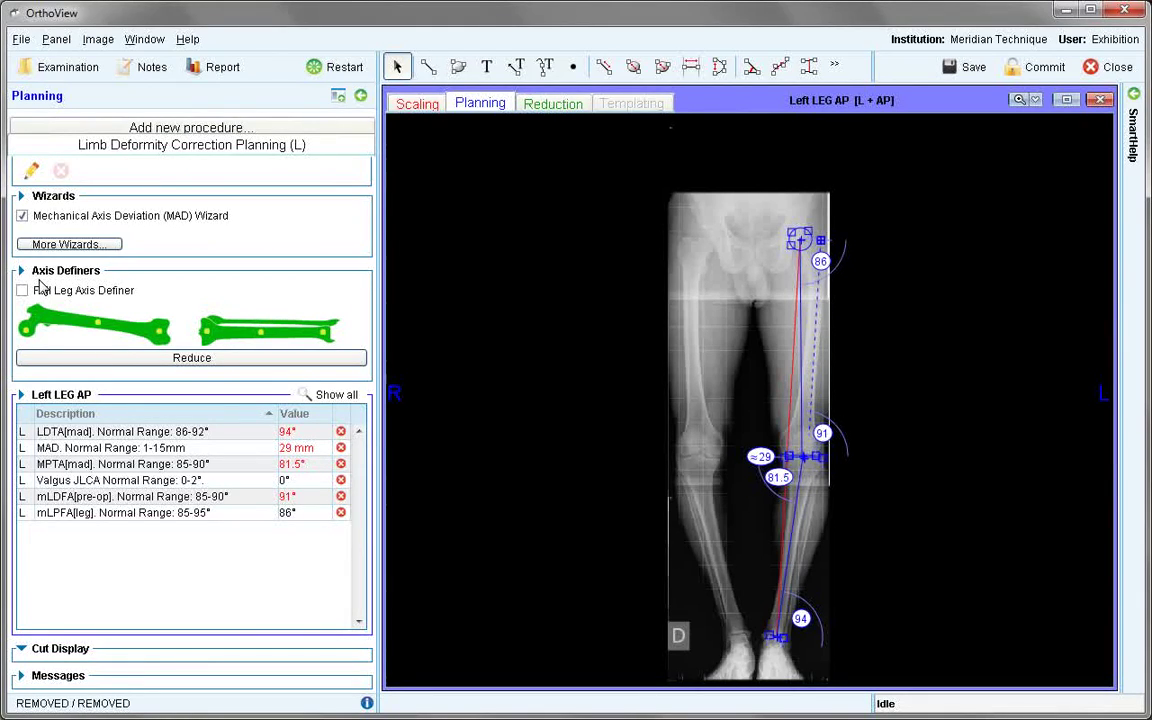
# - Turn off the MAD Wizard and enable the Full Leg Axis Definer, adding MPTA[axis] 87° and LDTA[axis] 90°
pyautogui.click(22, 217)
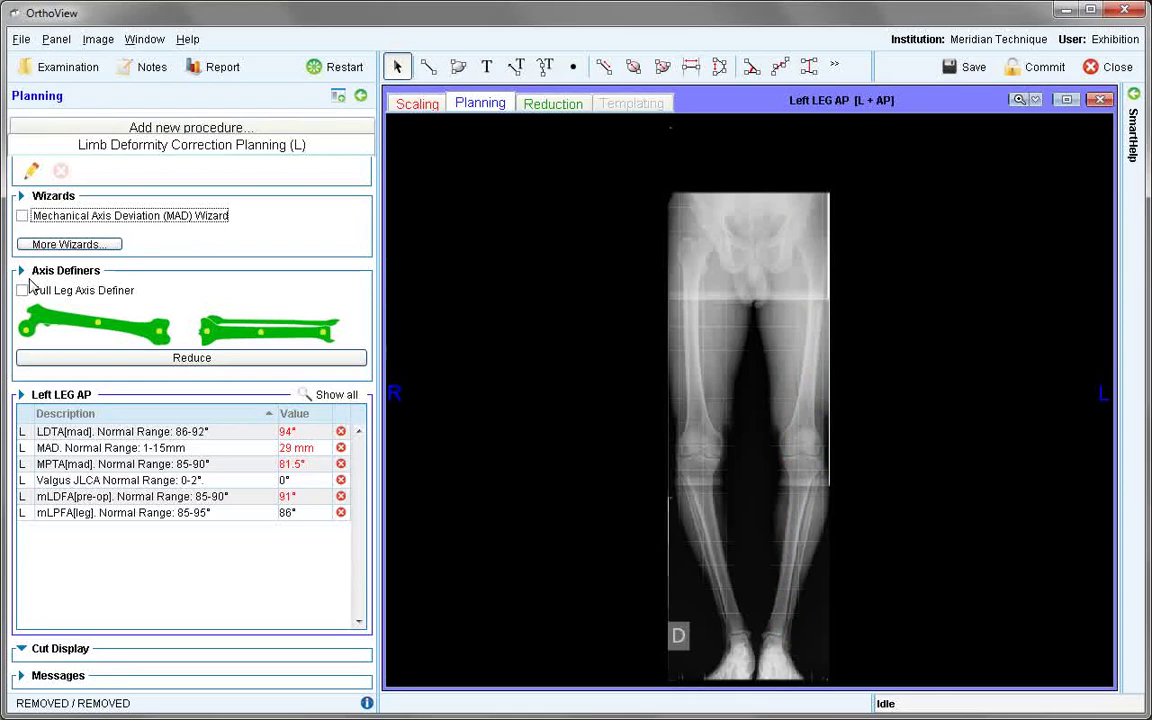
pyautogui.moveTo(214, 337)
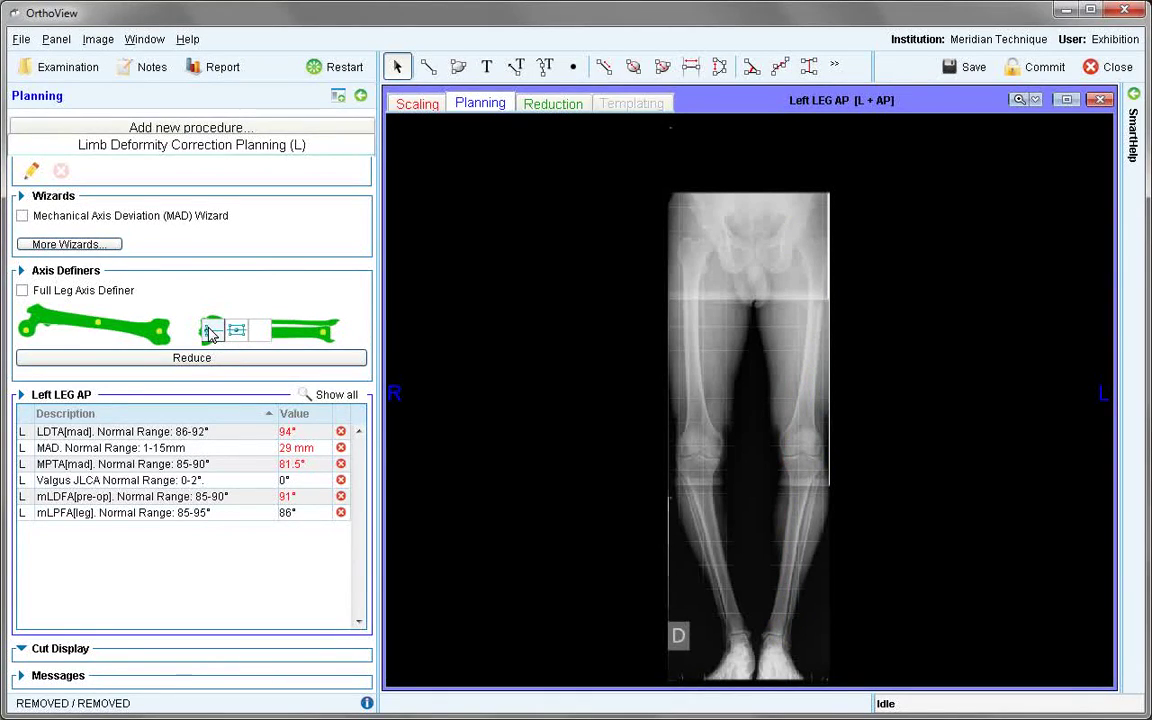
pyautogui.click(210, 332)
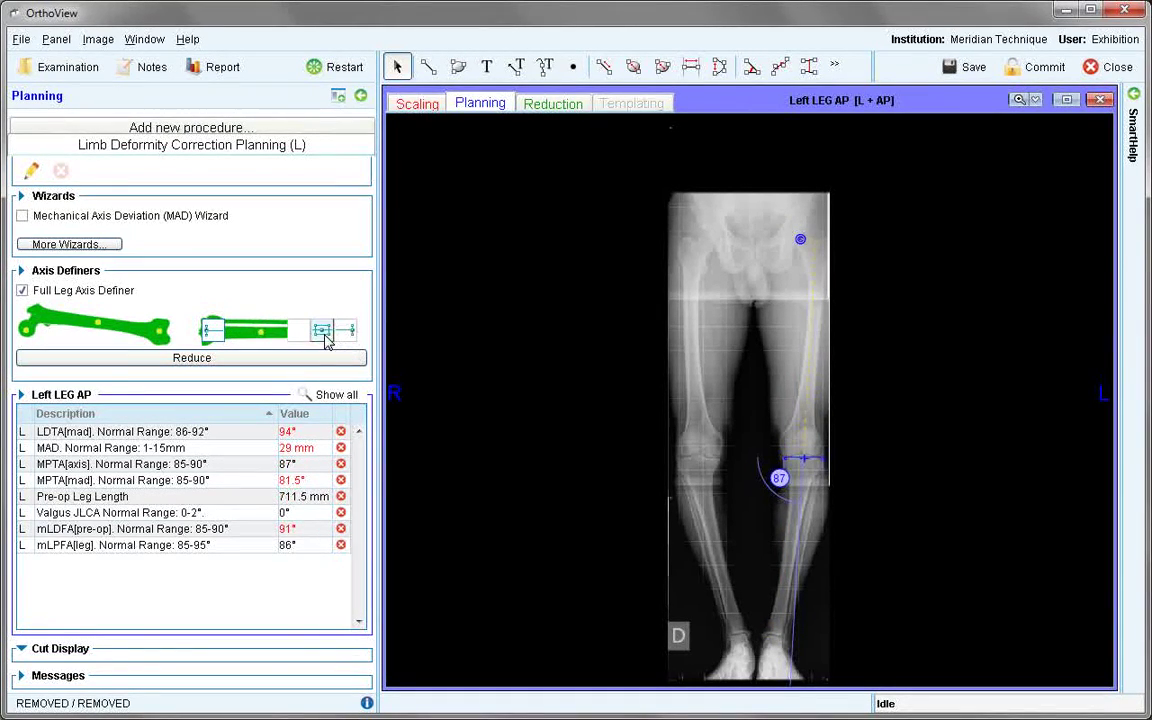
pyautogui.click(351, 338)
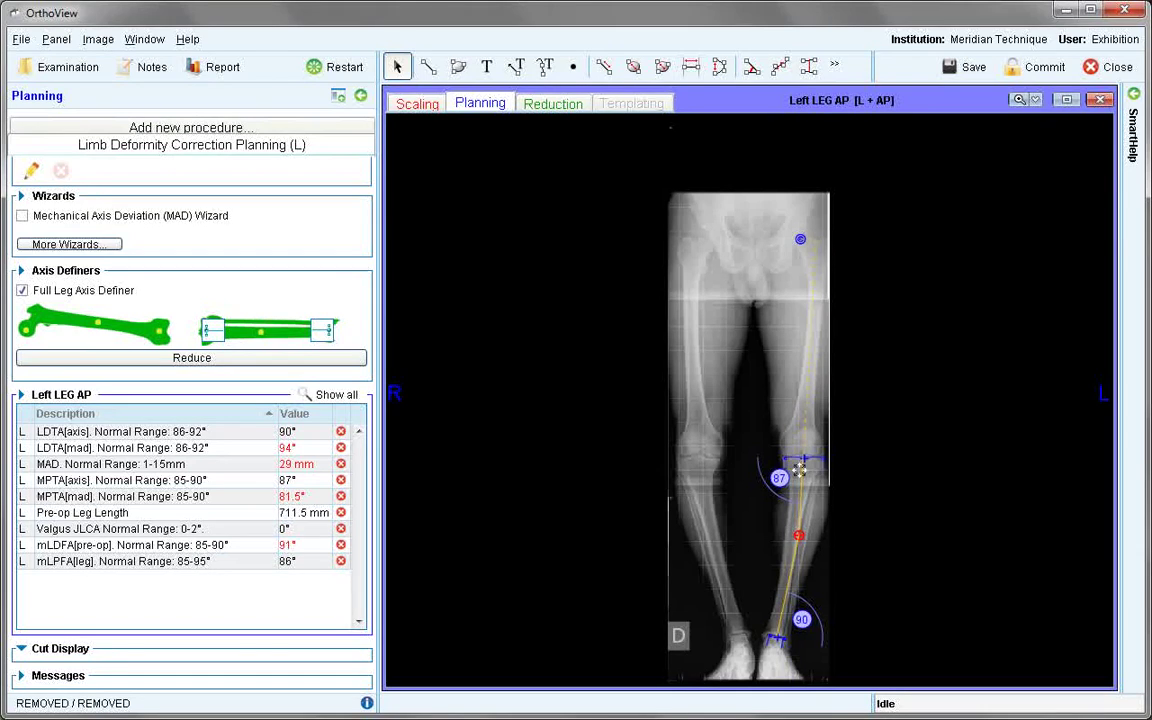
# - Create an open cut on the tibia and position it obliquely across the proximal tibia
pyautogui.click(1017, 101)
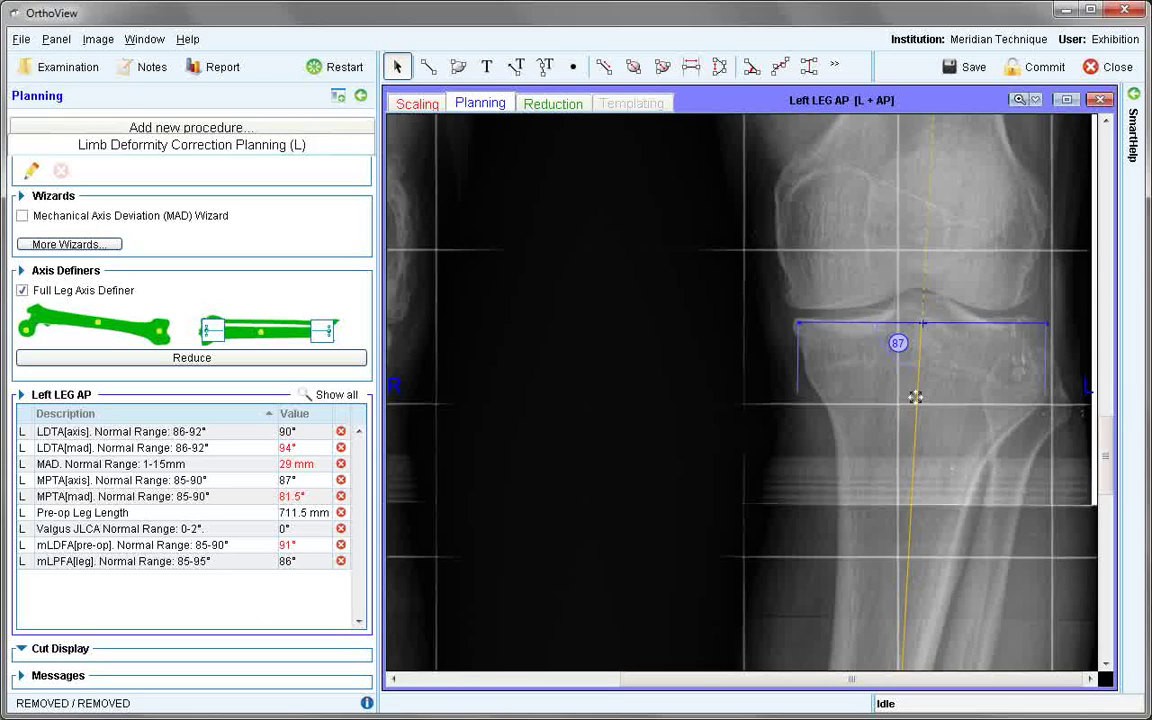
pyautogui.rightClick(917, 400)
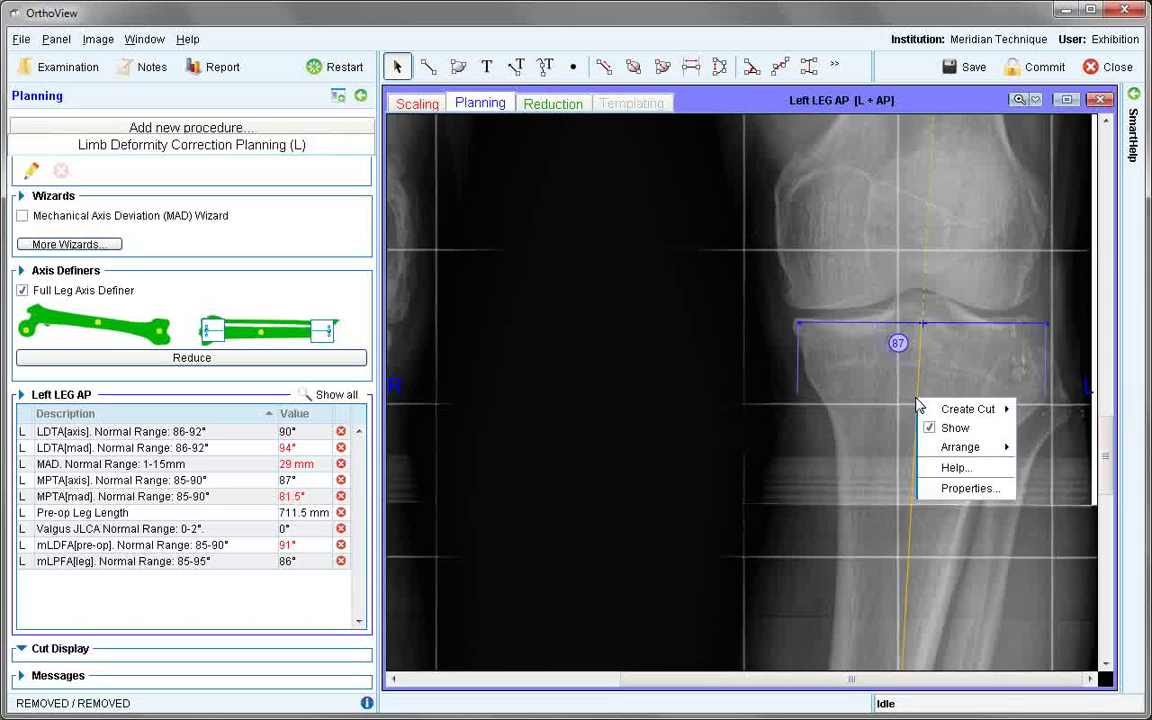
pyautogui.moveTo(945, 409)
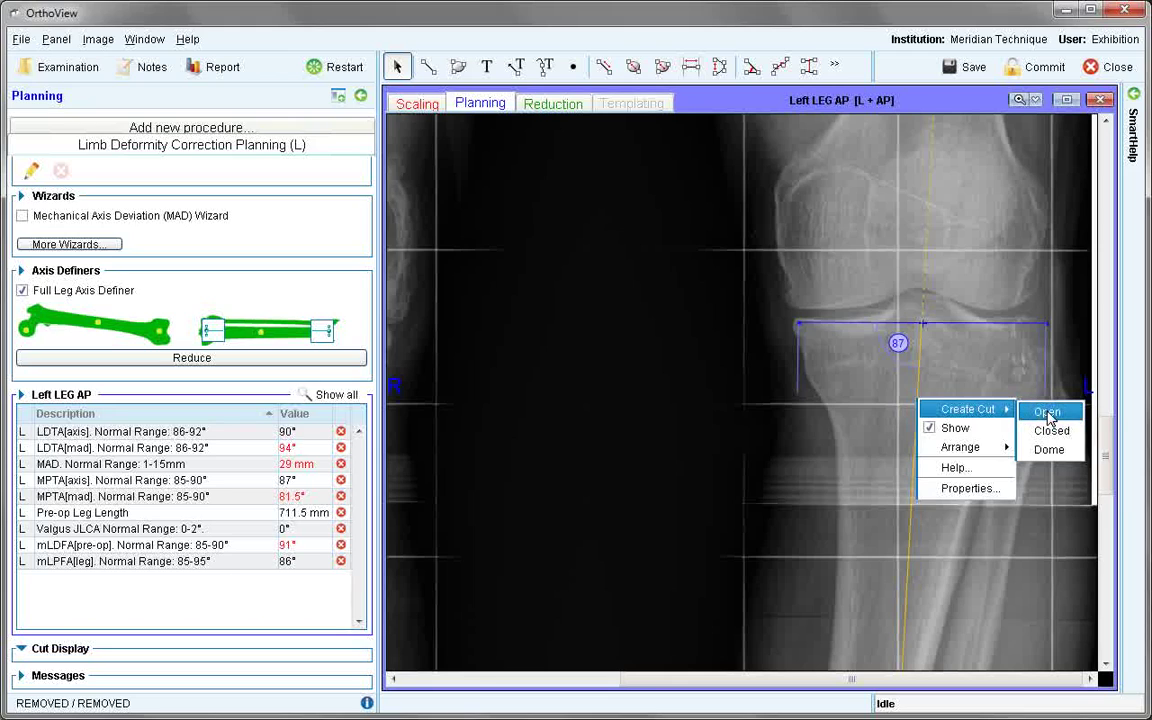
pyautogui.click(1047, 413)
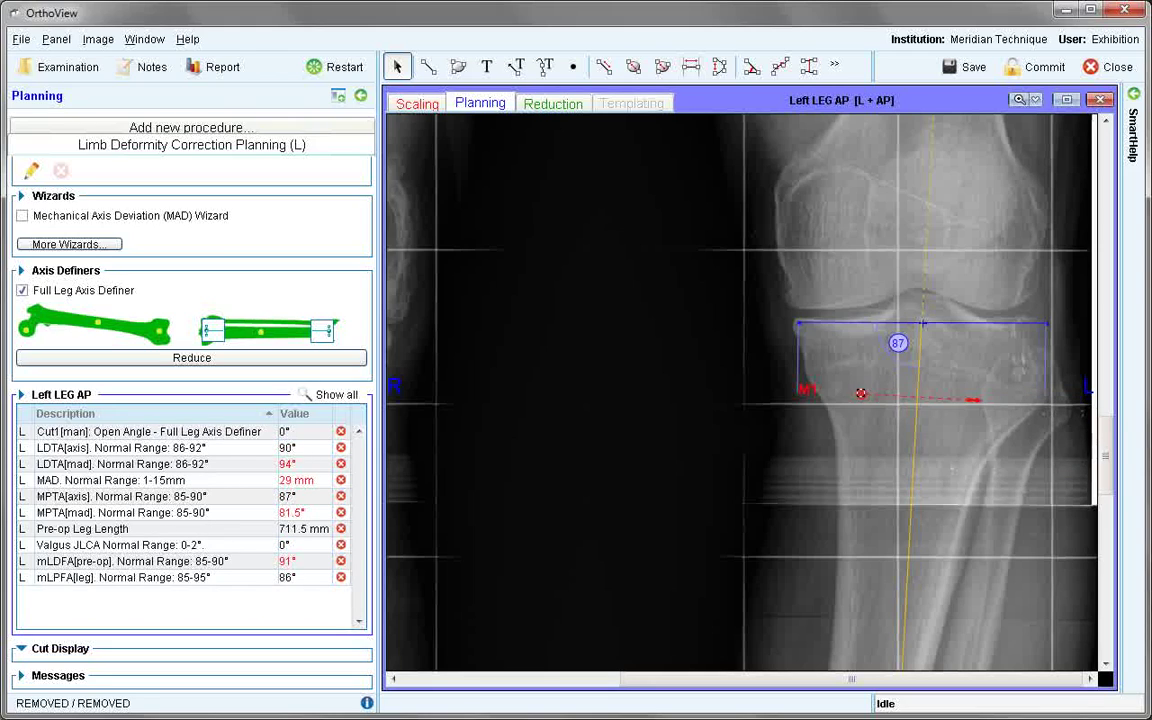
pyautogui.moveTo(861, 398); pyautogui.dragTo(1038, 396)
pyautogui.moveTo(963, 400); pyautogui.dragTo(830, 444)
# - Enter the Reduction stage with Cut1 at 0° and zoom in on both tibias
pyautogui.click(283, 360)
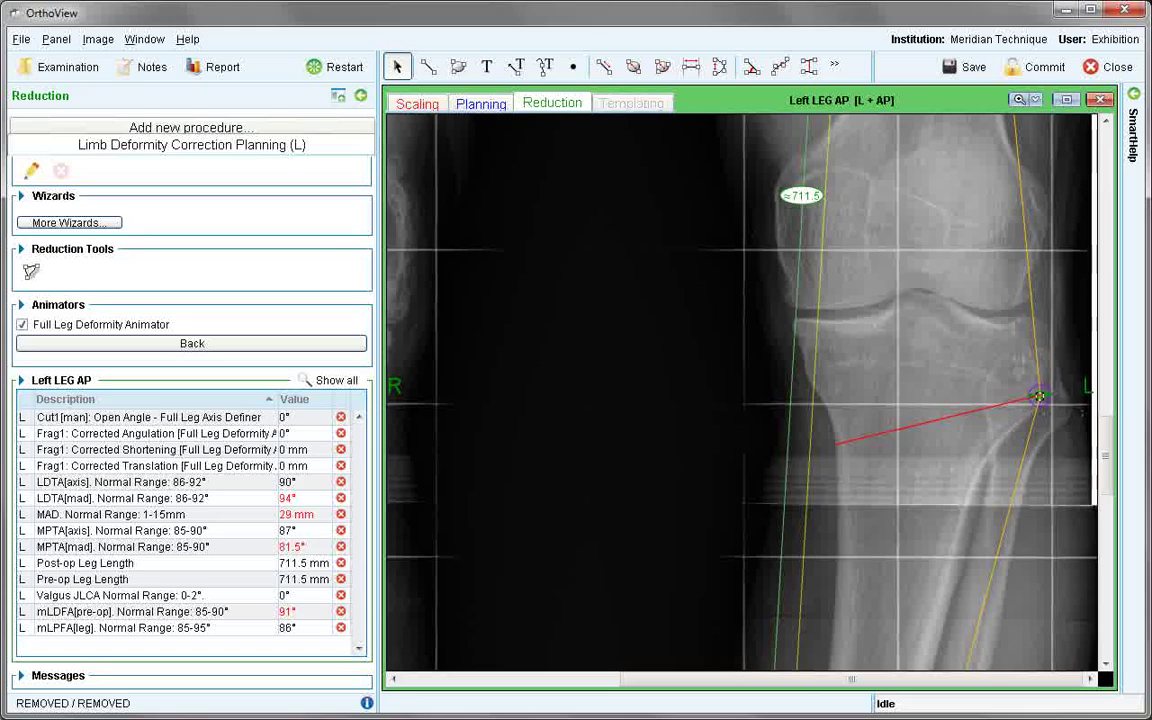
pyautogui.click(1018, 100)
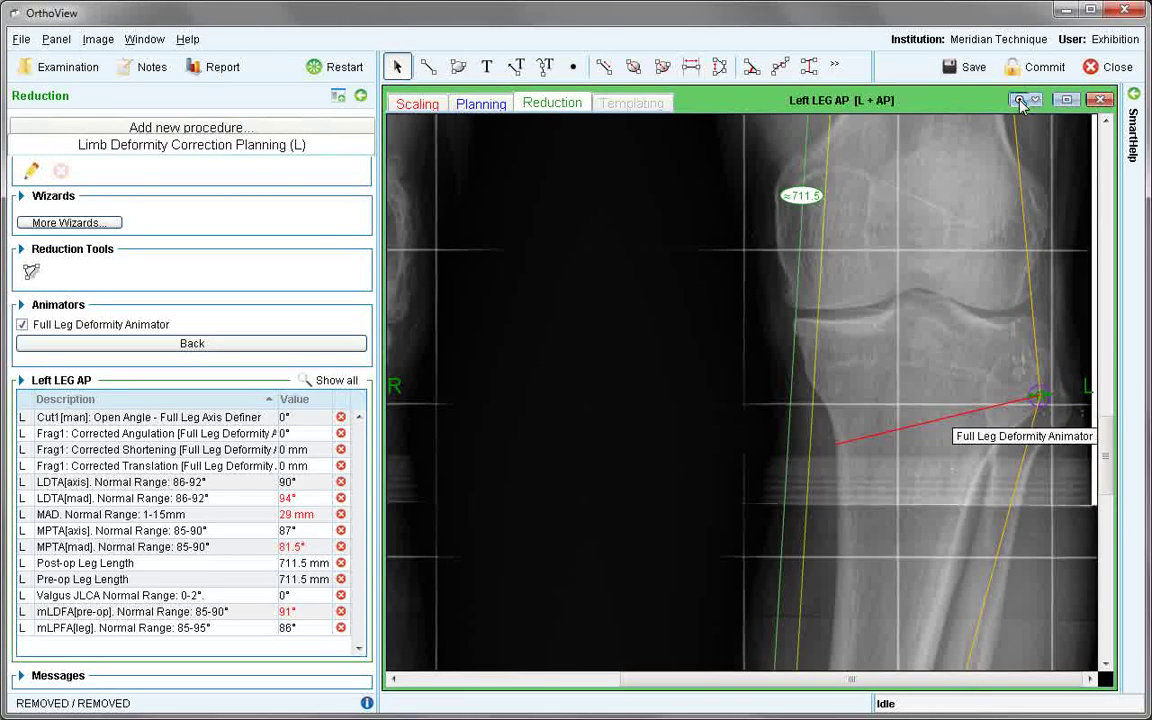
pyautogui.click(1036, 100)
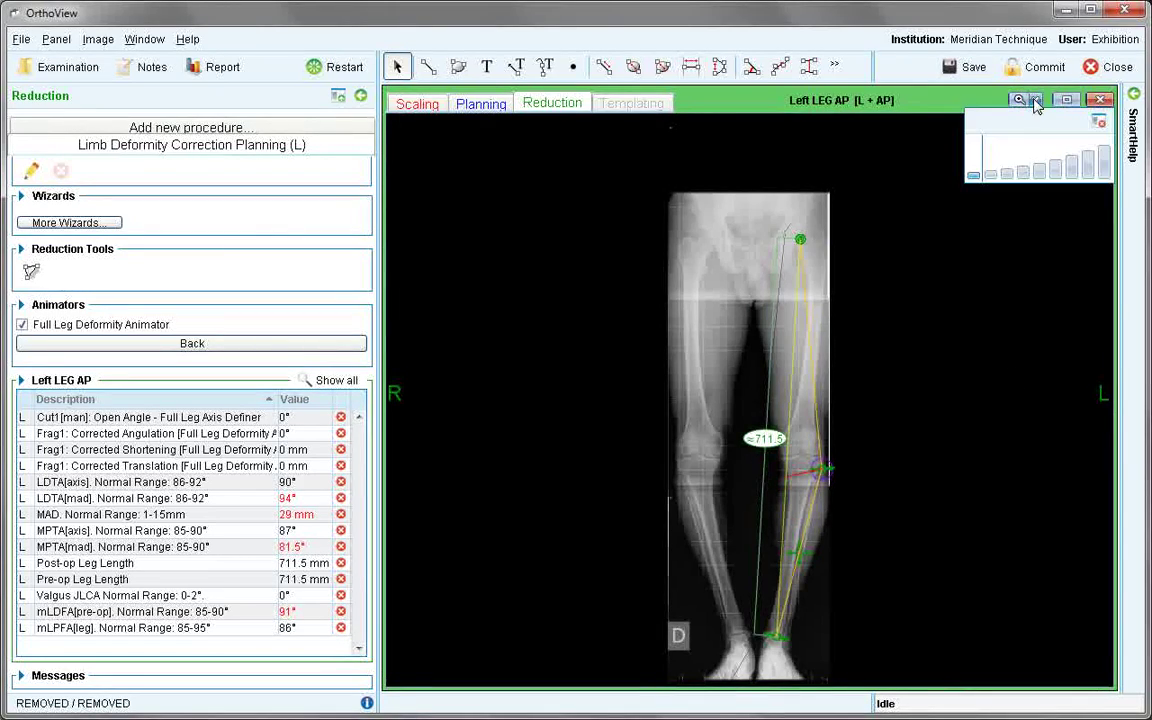
pyautogui.click(1024, 175)
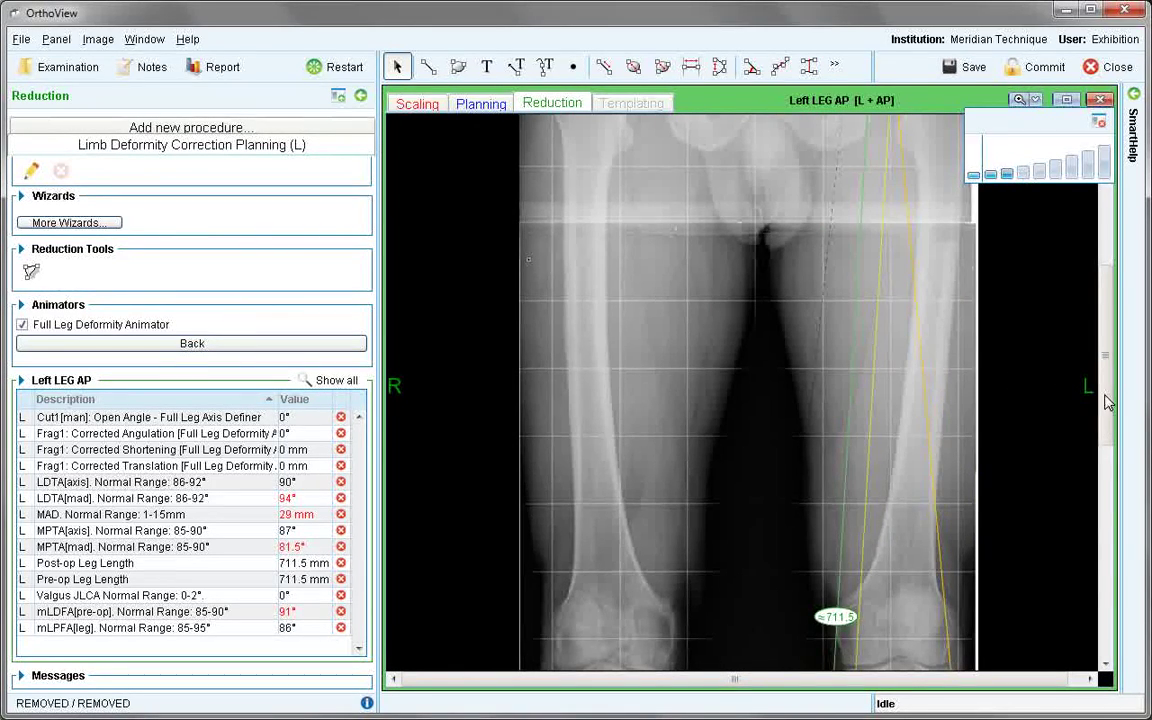
pyautogui.scroll(-5, 1108, 402)
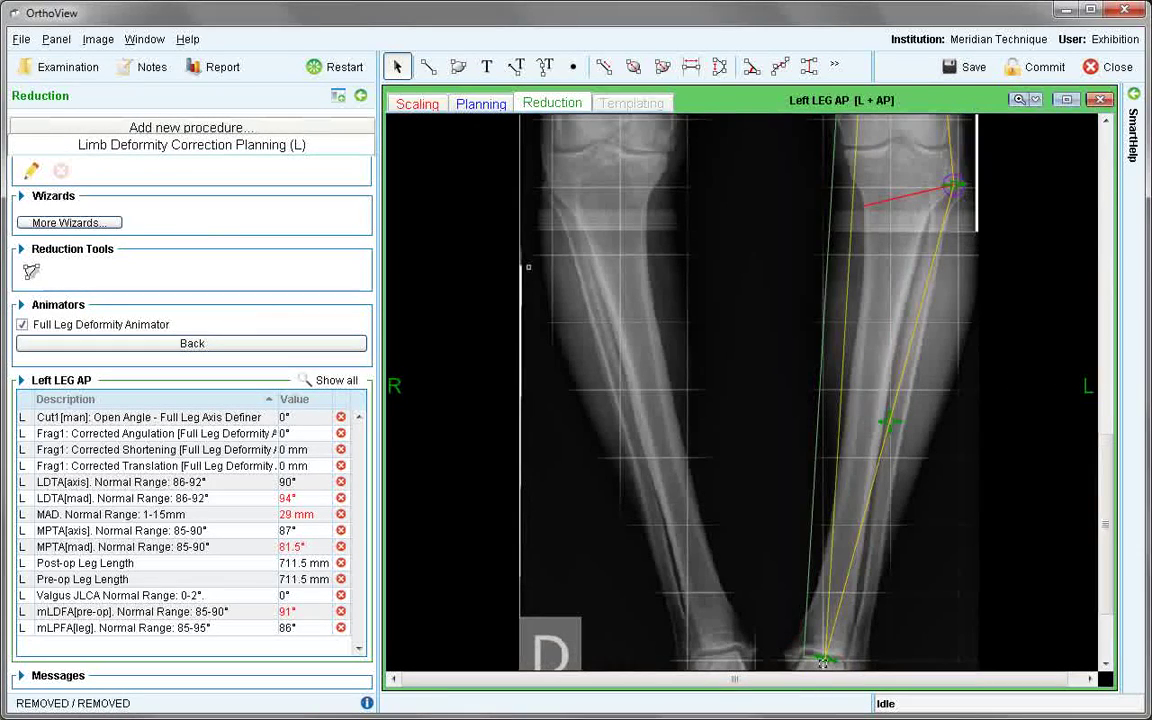
# - Draw a line across the left tibial plateau and divide it into 5 segments
pyautogui.click(428, 68)
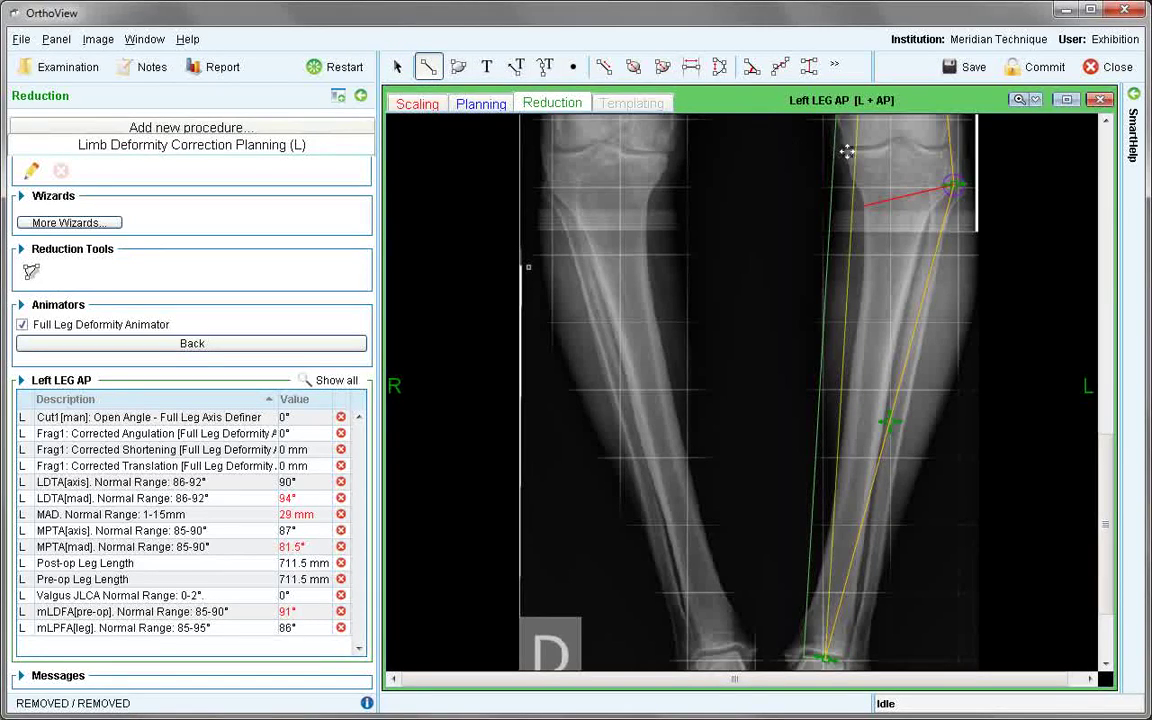
pyautogui.moveTo(846, 151); pyautogui.dragTo(952, 150)
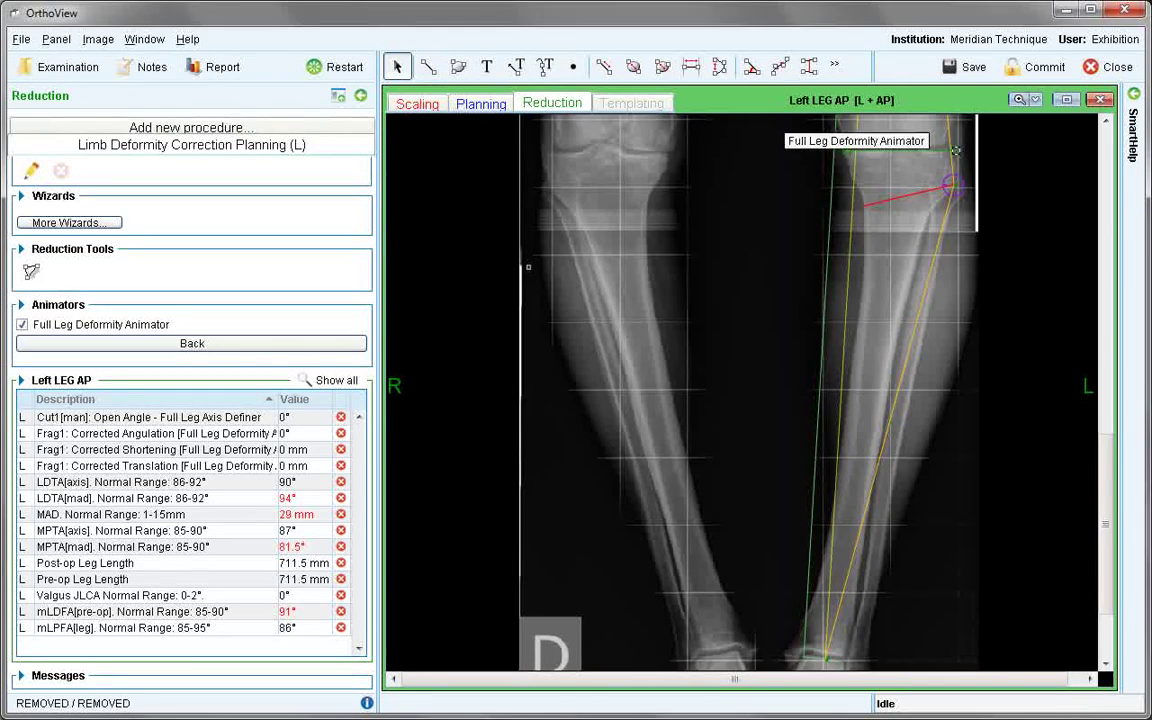
pyautogui.rightClick(901, 151)
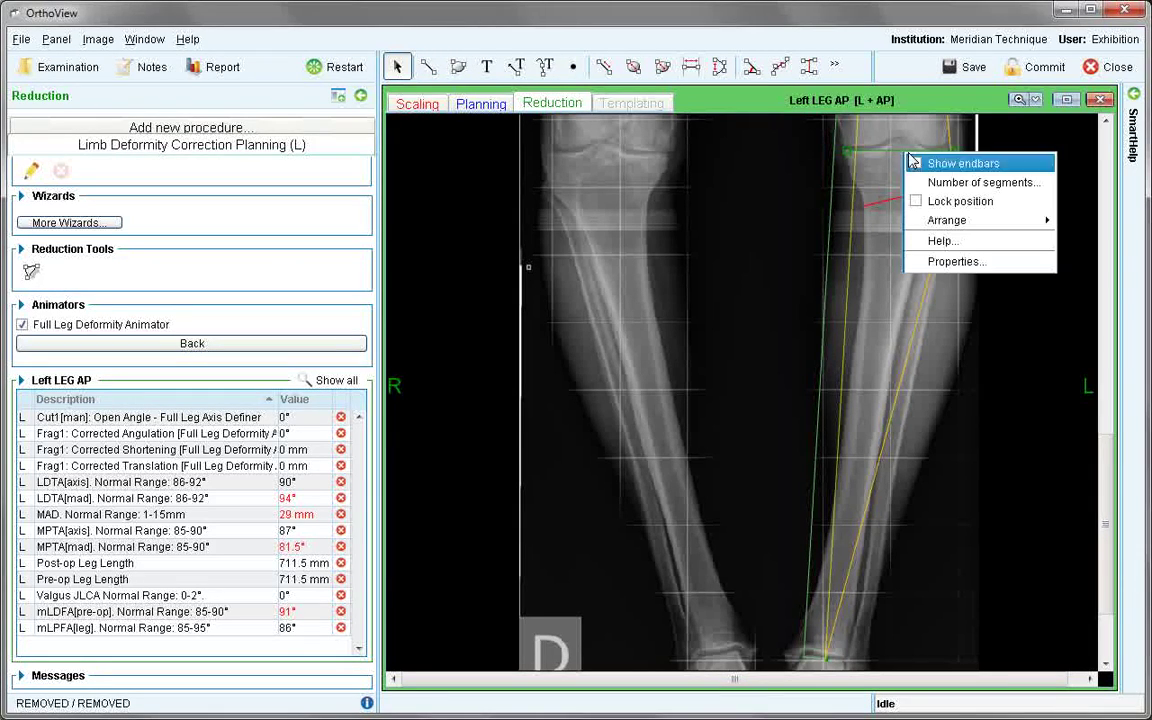
pyautogui.click(972, 184)
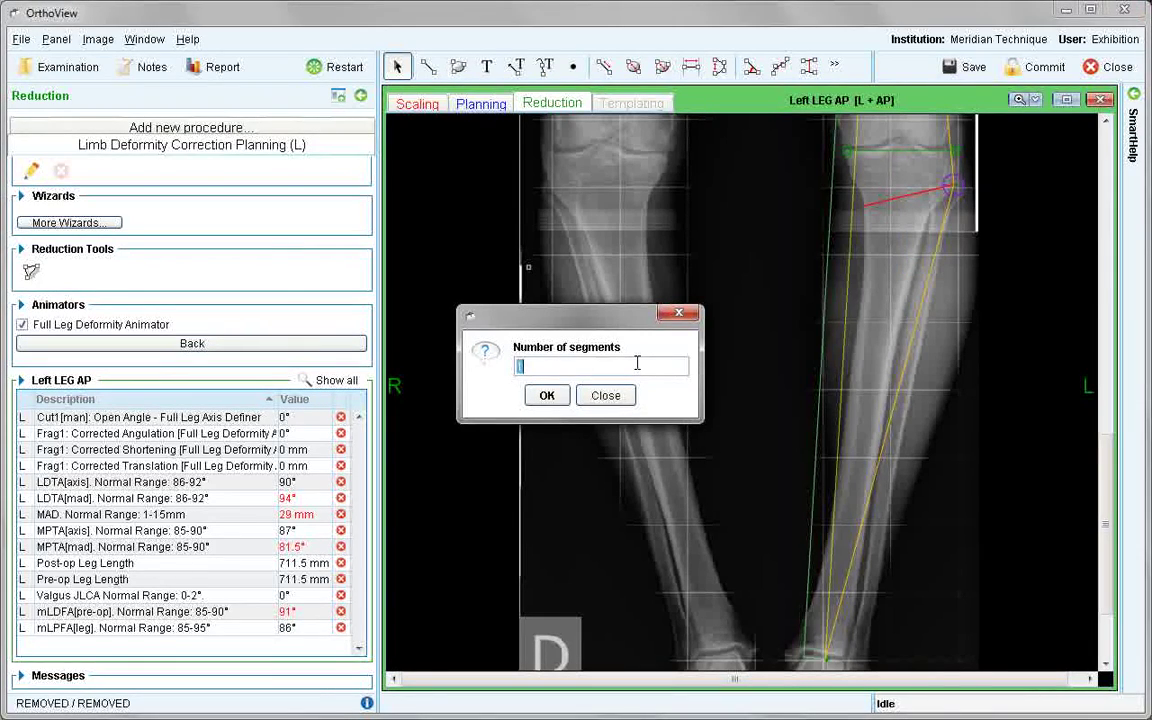
pyautogui.click(547, 395)
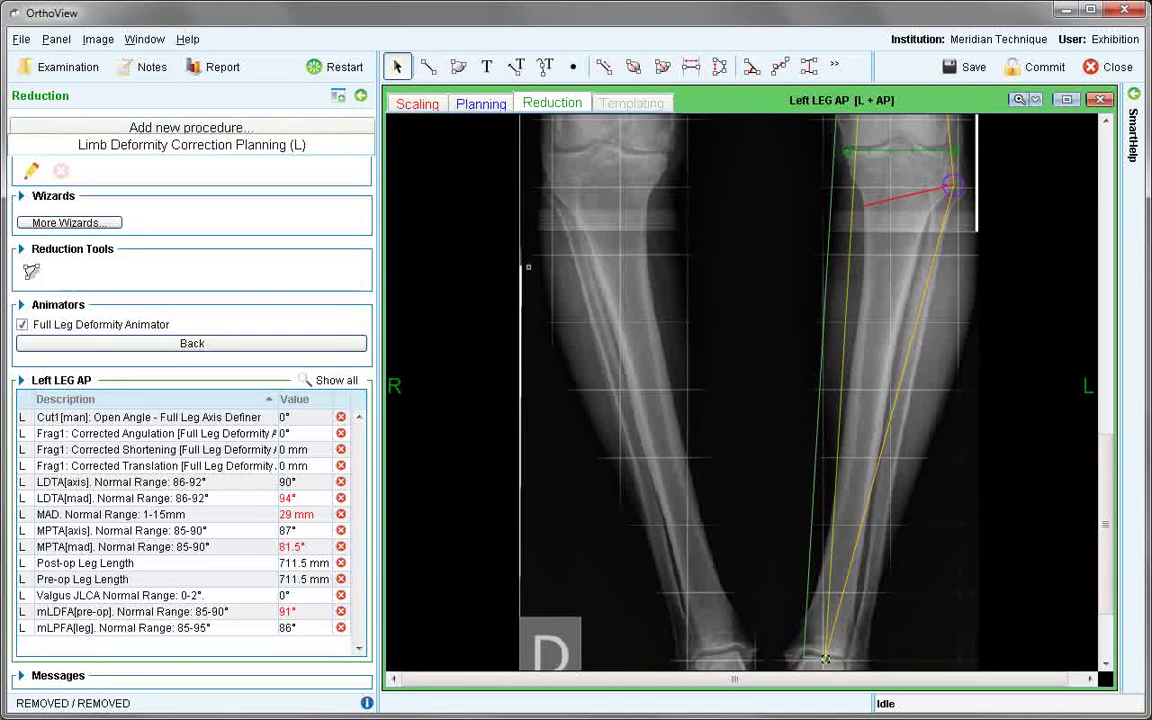
# - Rotate the distal tibia fragment to a 12° corrected angulation, lengthening the leg to 721 mm
pyautogui.moveTo(824, 658); pyautogui.dragTo(929, 660)
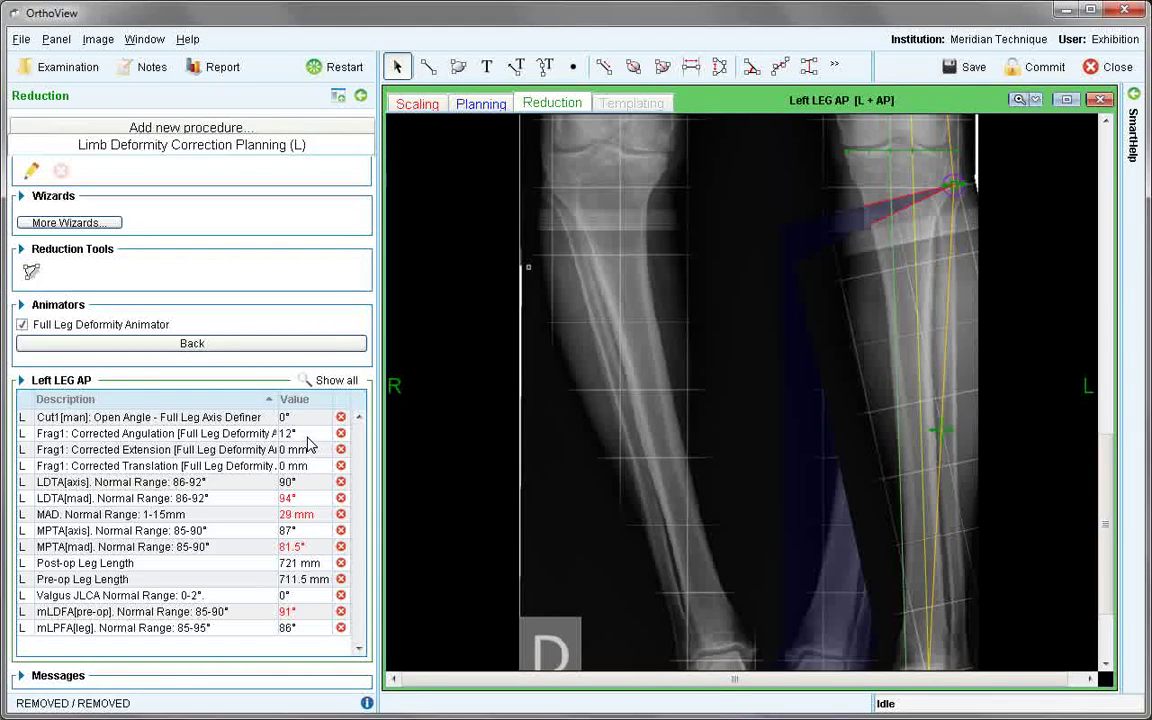
pyautogui.click(1018, 101)
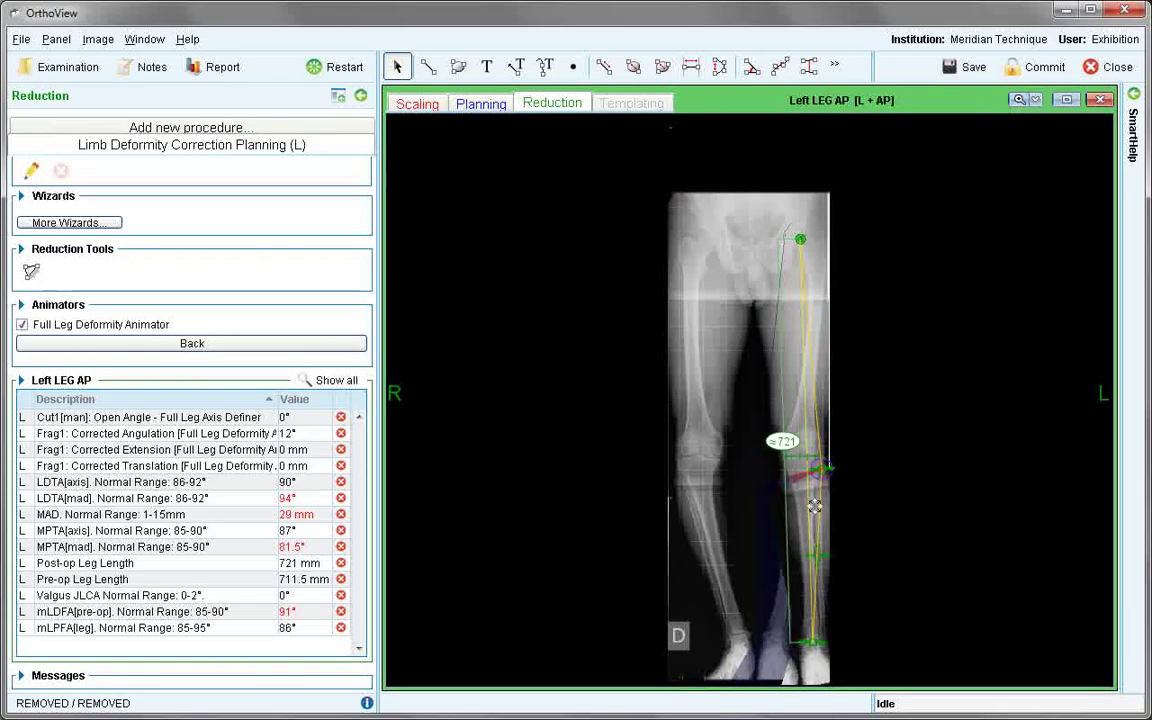
# - Zoom in on the knee and measure the opened tibial wedge, reading 12°
pyautogui.click(1018, 100)
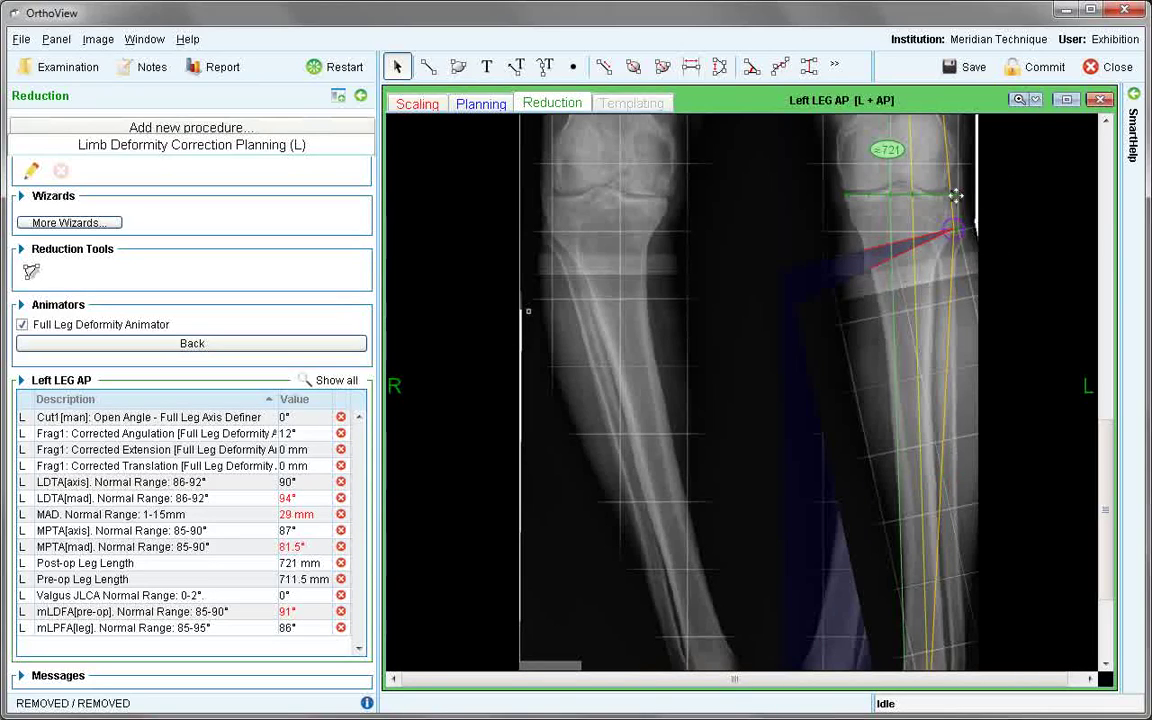
pyautogui.click(1036, 101)
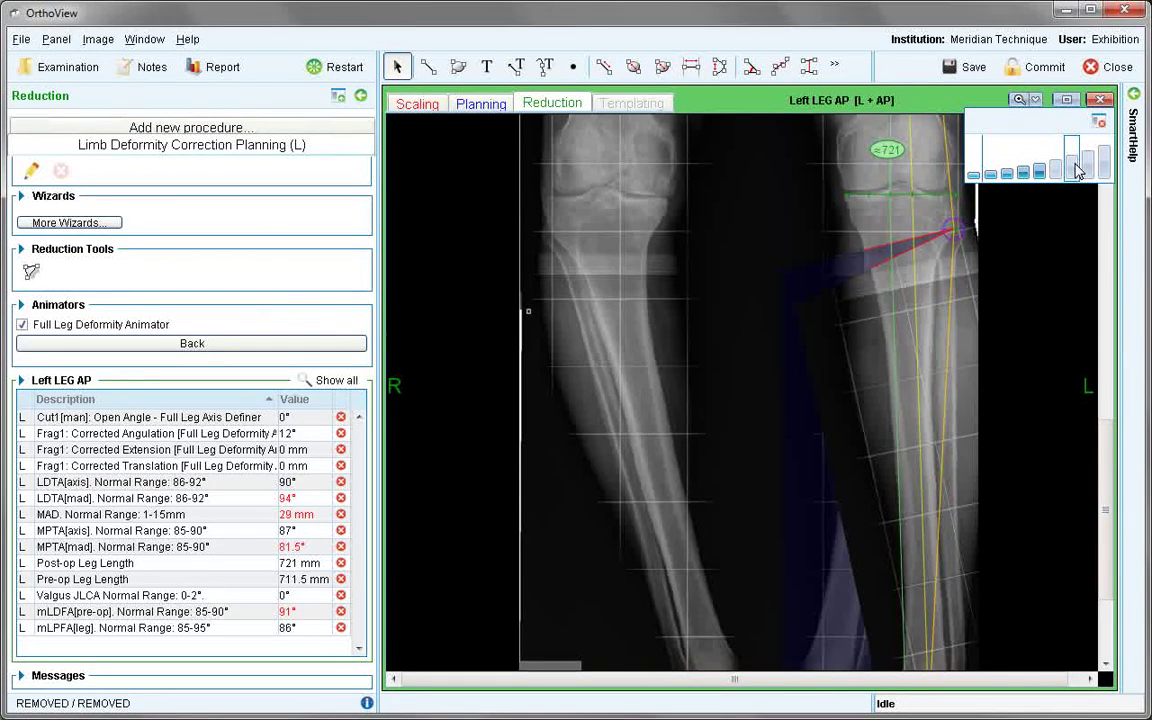
pyautogui.click(1073, 168)
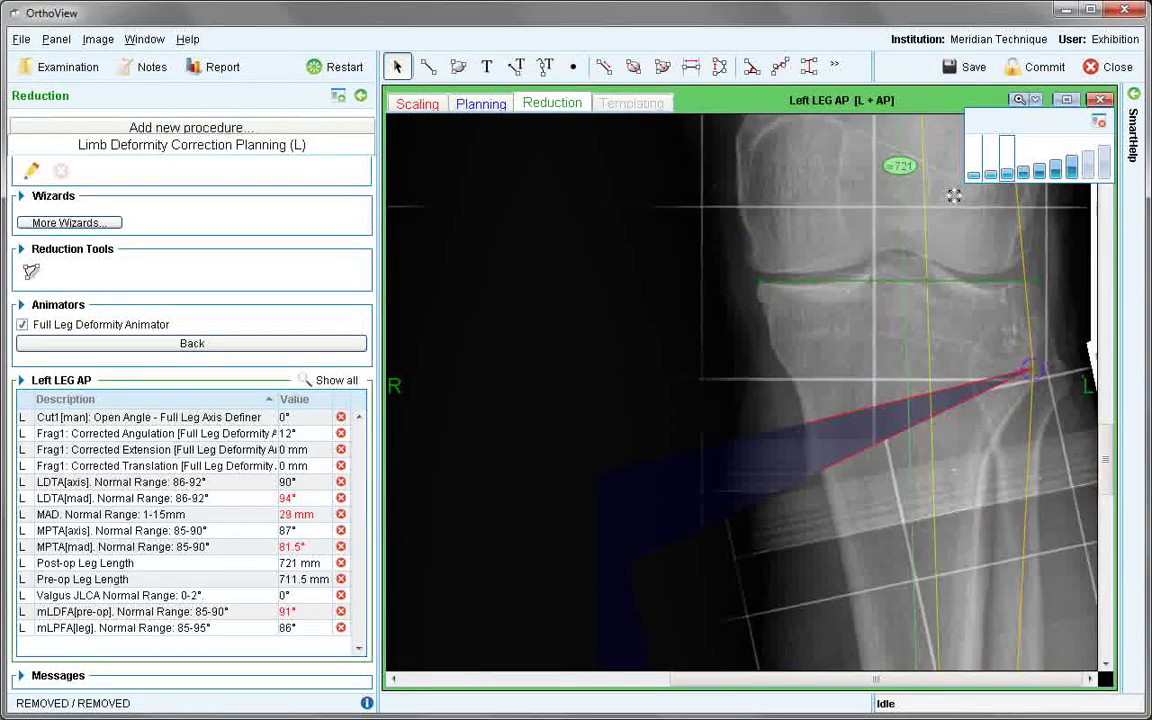
pyautogui.click(606, 68)
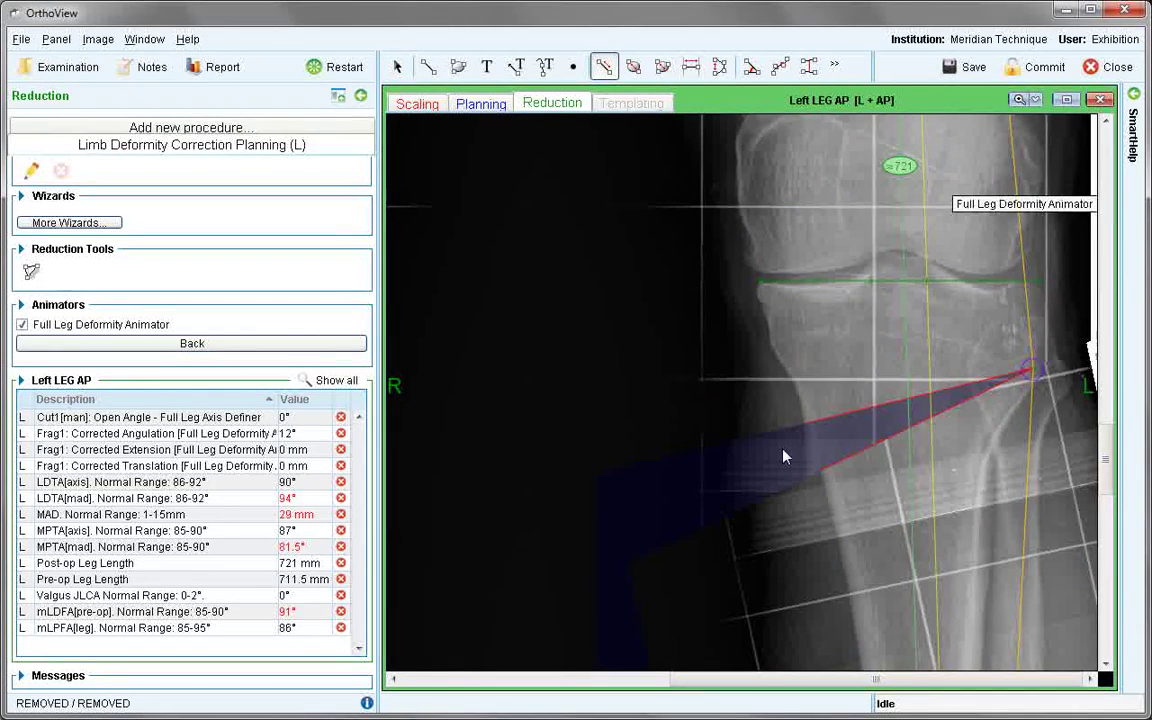
pyautogui.moveTo(801, 423); pyautogui.dragTo(819, 469)
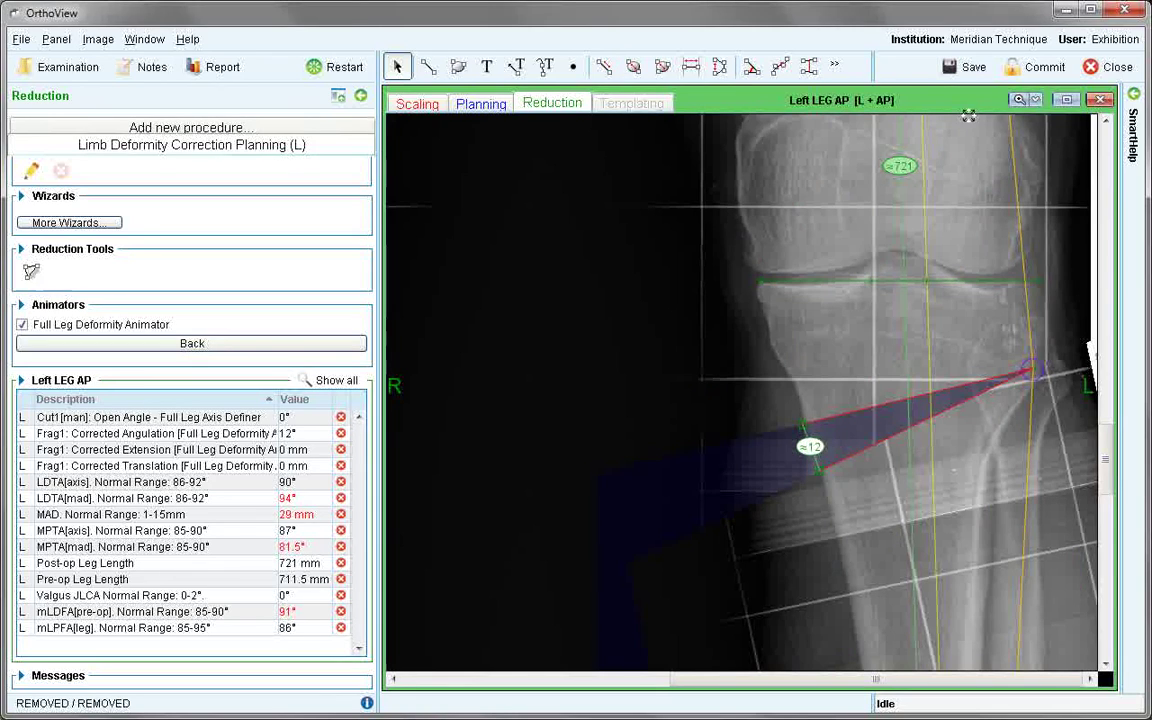
pyautogui.click(1018, 100)
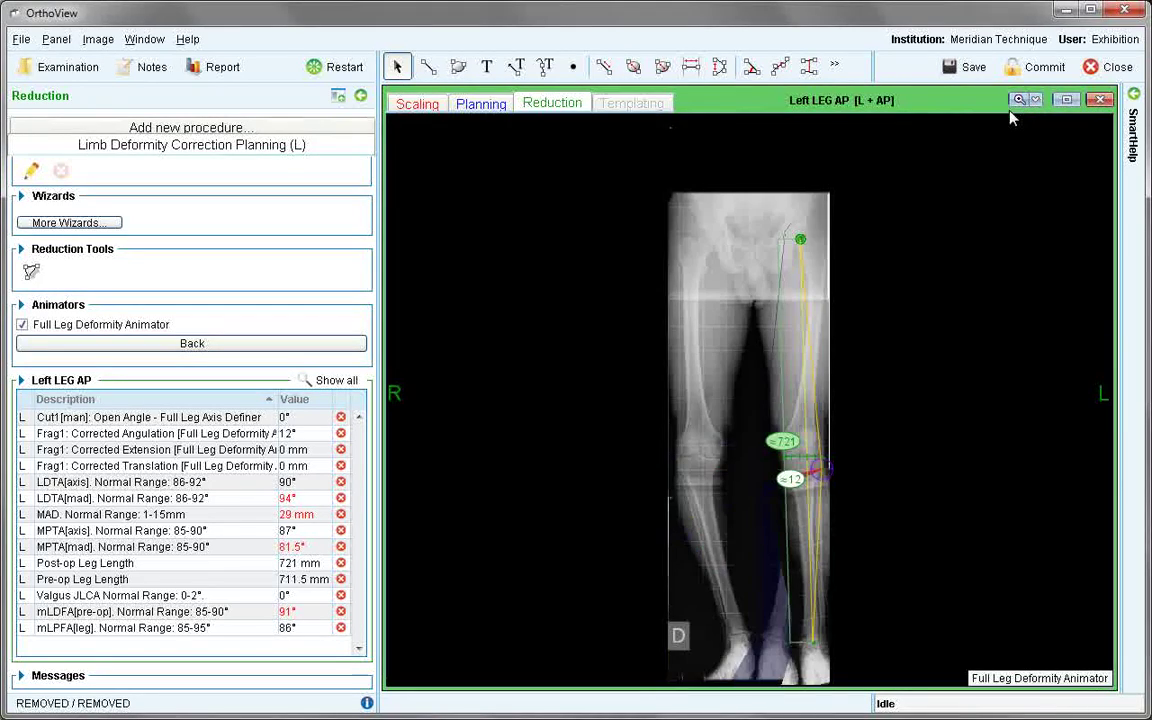
# - Add the left proximal lower leg plate from Fracture Management, using the Synthes TomoFix Medial High Tibia Plate
pyautogui.click(218, 125)
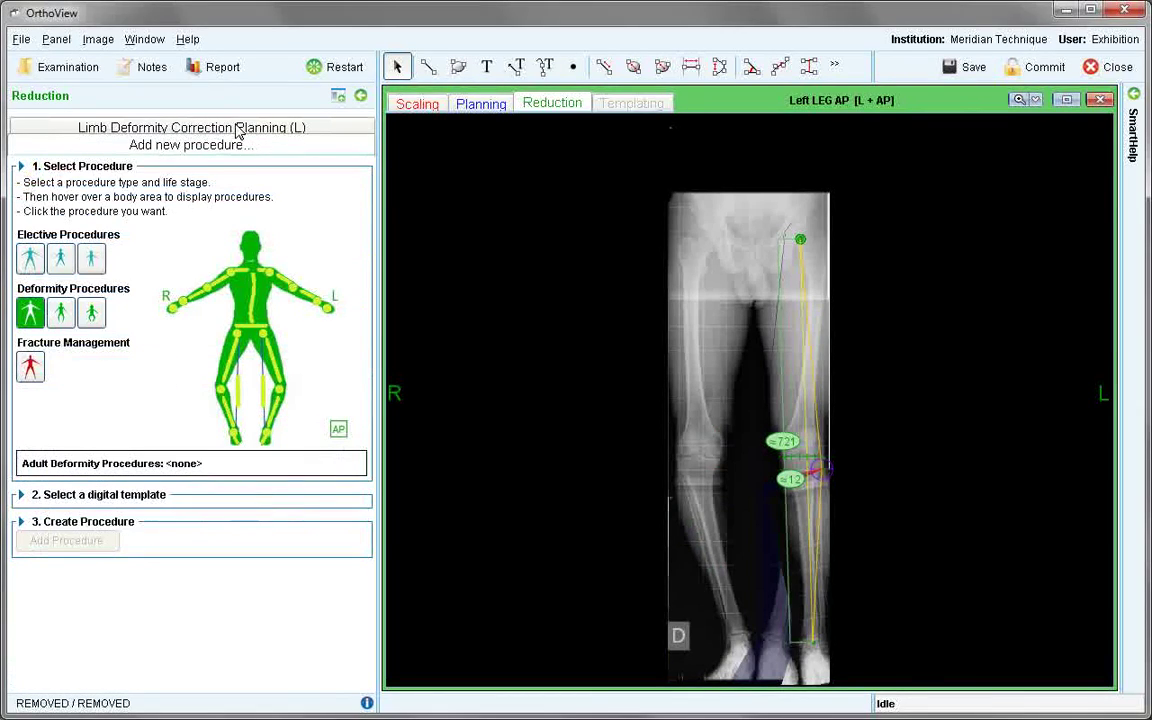
pyautogui.click(31, 367)
pyautogui.moveTo(264, 388)
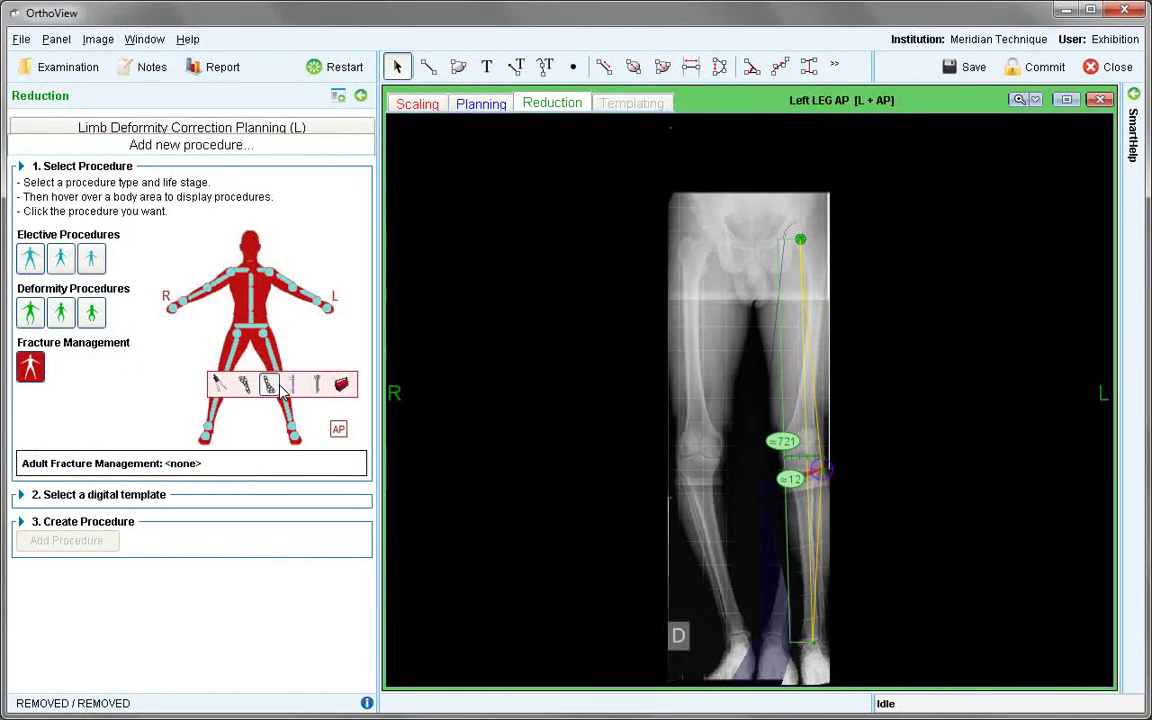
pyautogui.click(247, 388)
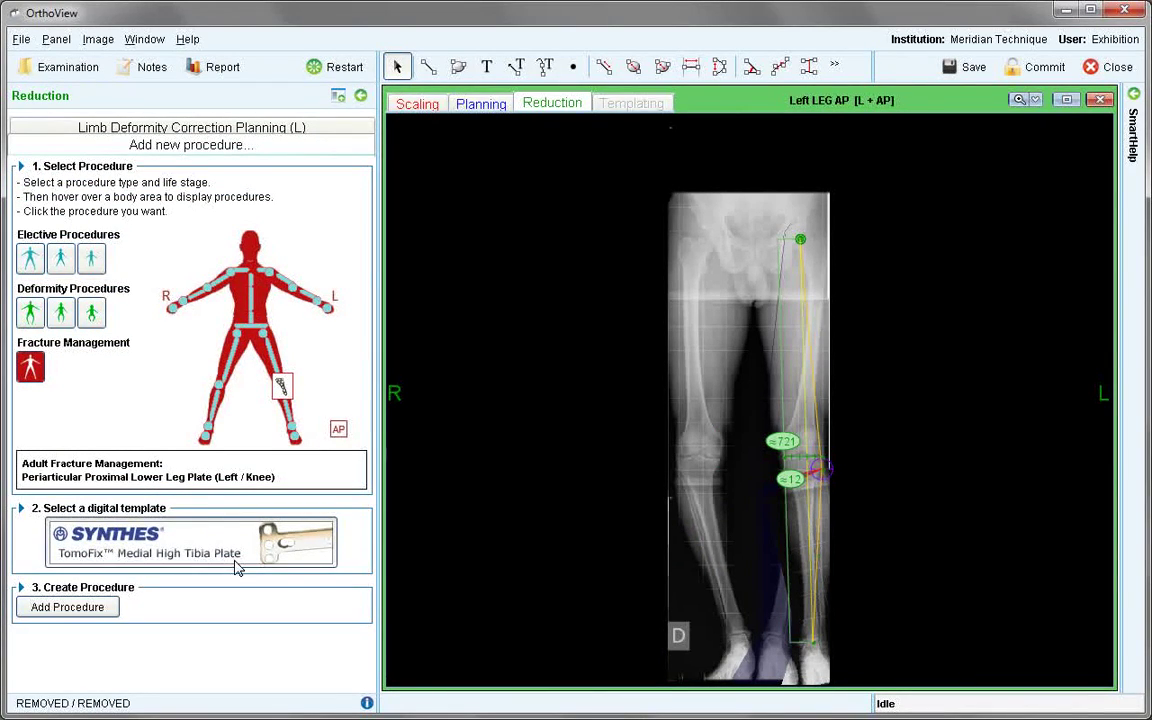
pyautogui.click(93, 610)
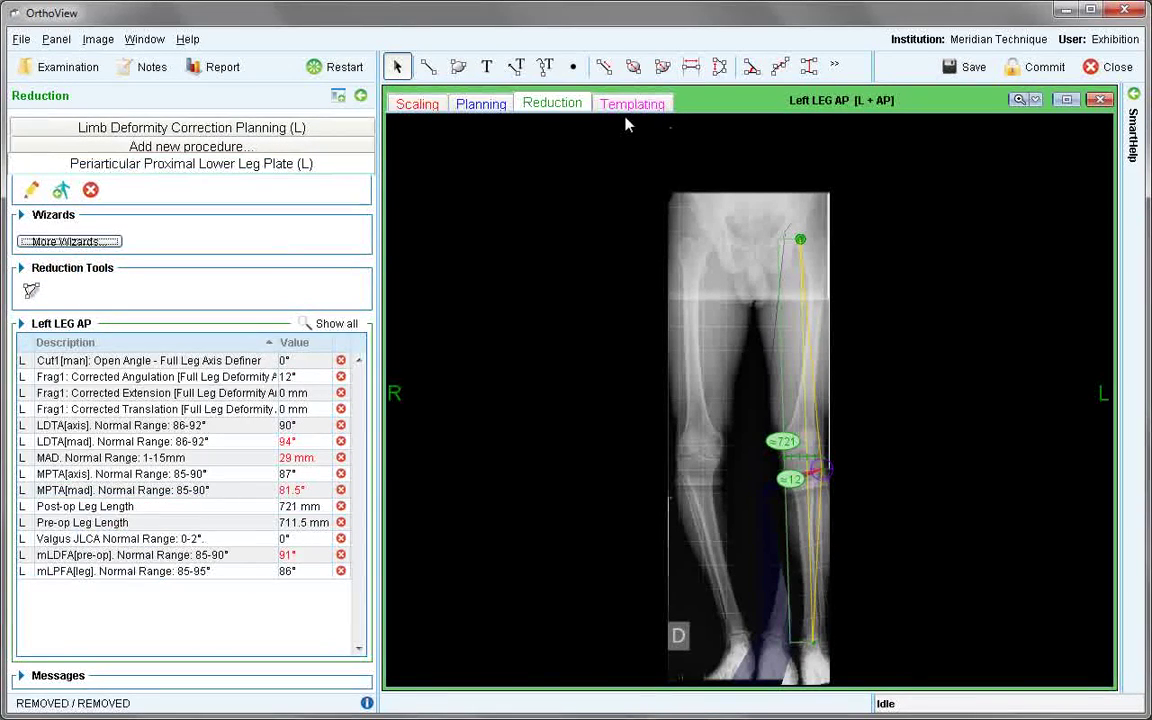
# - Move the 4-hole TomoFix plate onto the medial left proximal tibia and rotate it along the bone
pyautogui.click(632, 103)
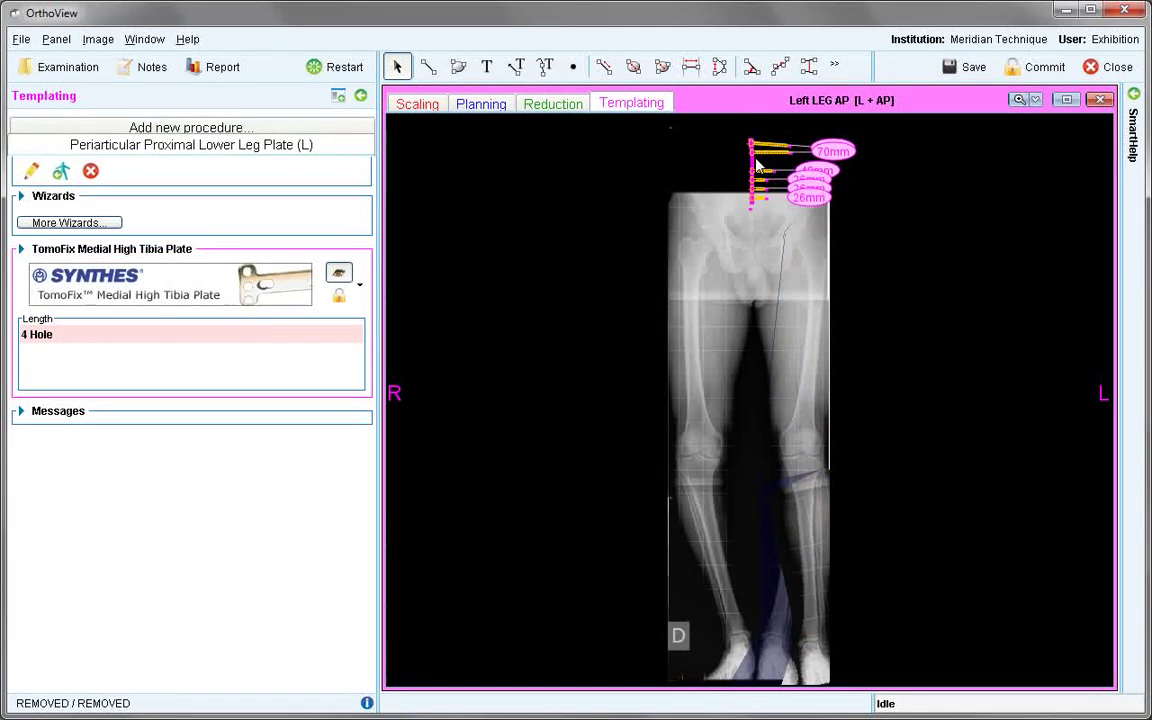
pyautogui.moveTo(748, 143); pyautogui.dragTo(783, 466)
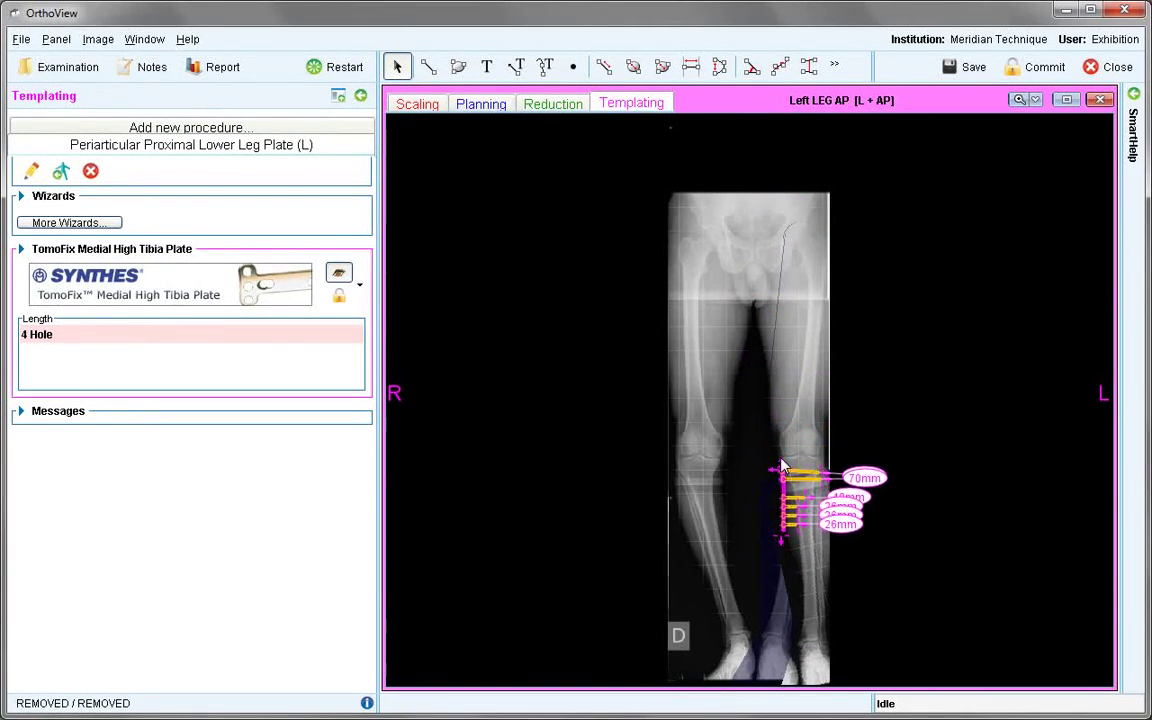
pyautogui.click(1019, 102)
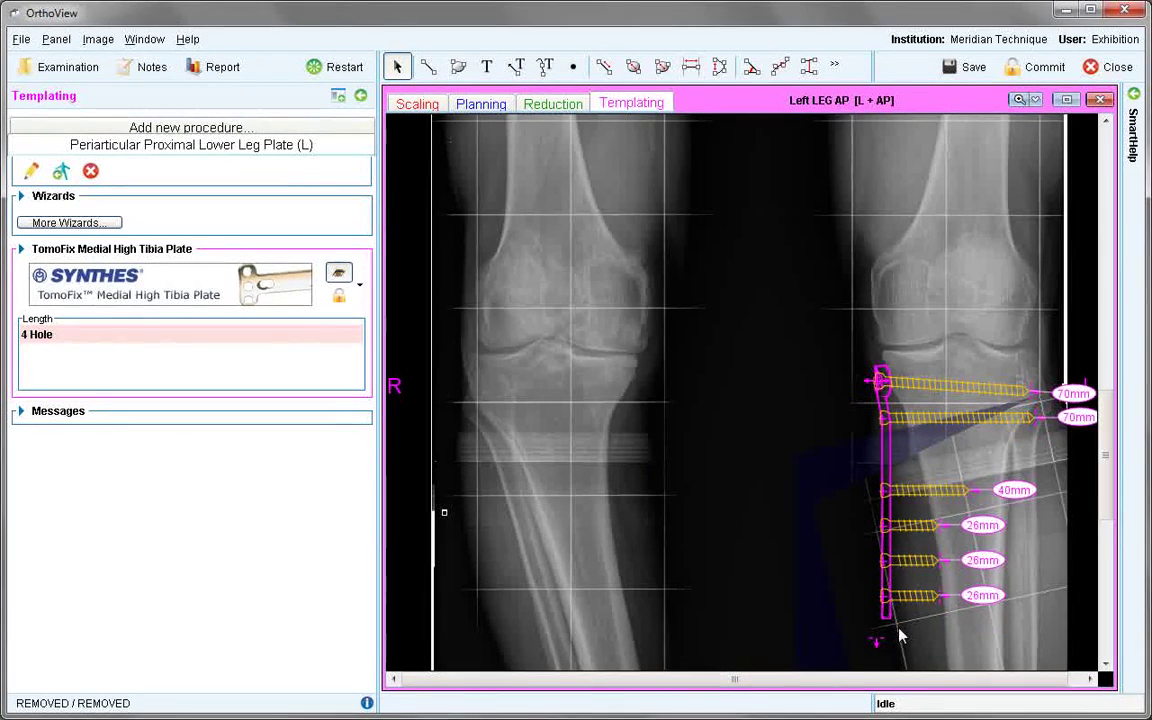
pyautogui.moveTo(880, 648); pyautogui.dragTo(935, 635)
# - Resize the top five screws to 65, 44, 44, 44 and 40 mm, leaving the bottom one at 26 mm
pyautogui.moveTo(1030, 358); pyautogui.dragTo(1020, 361)
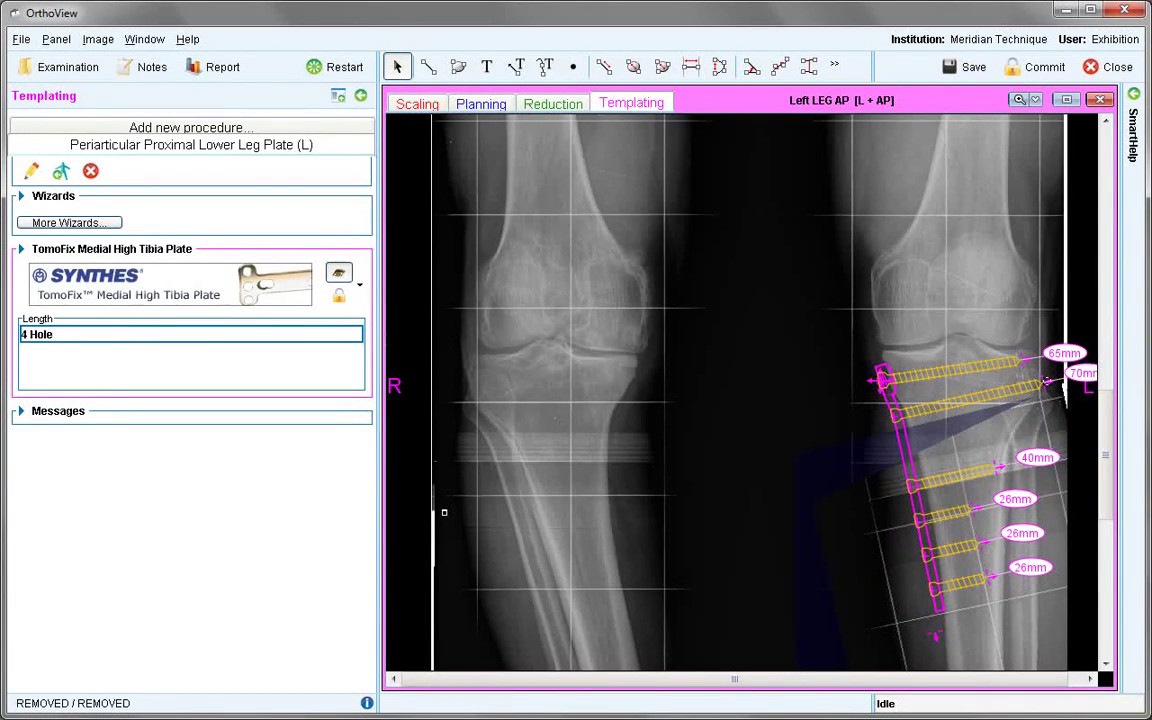
pyautogui.moveTo(1042, 383); pyautogui.dragTo(998, 400)
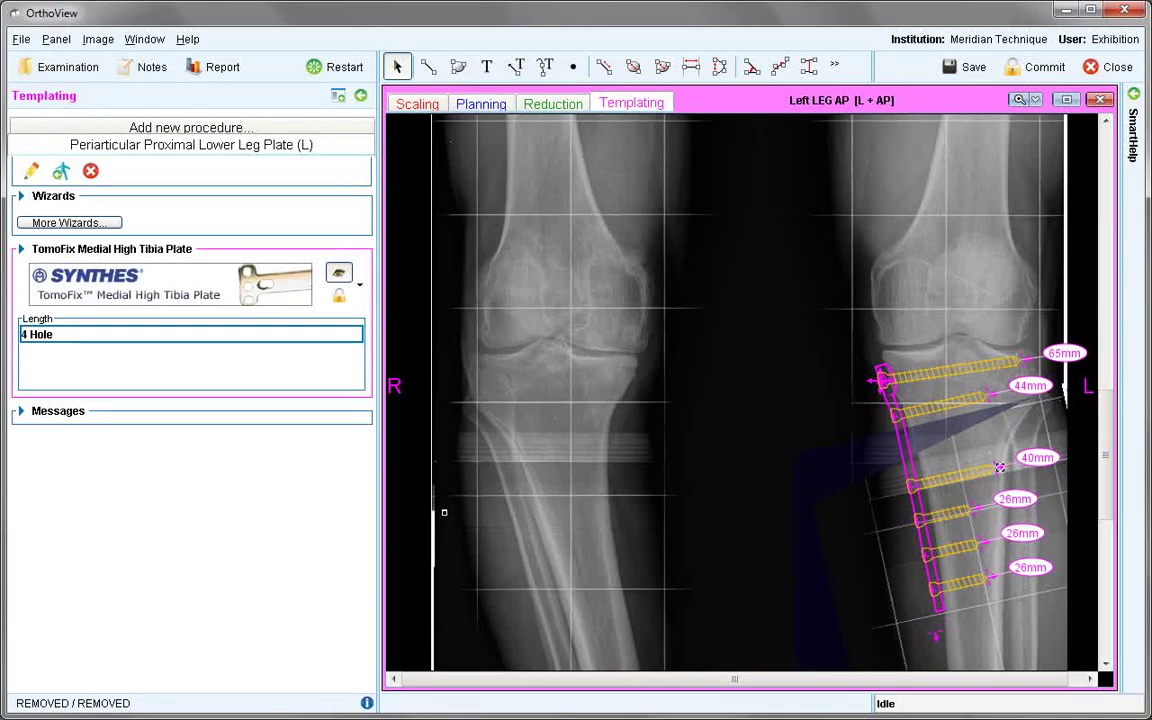
pyautogui.moveTo(1000, 467); pyautogui.dragTo(1010, 463)
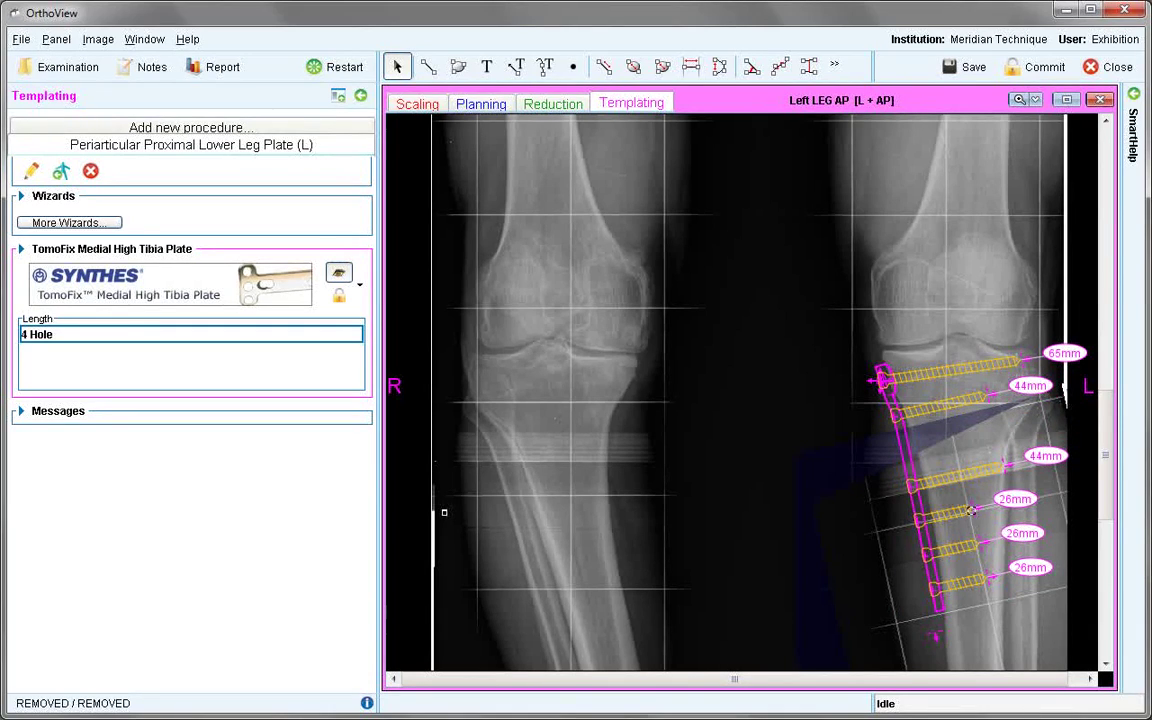
pyautogui.moveTo(971, 511); pyautogui.dragTo(1005, 497)
pyautogui.moveTo(975, 543); pyautogui.dragTo(1010, 528)
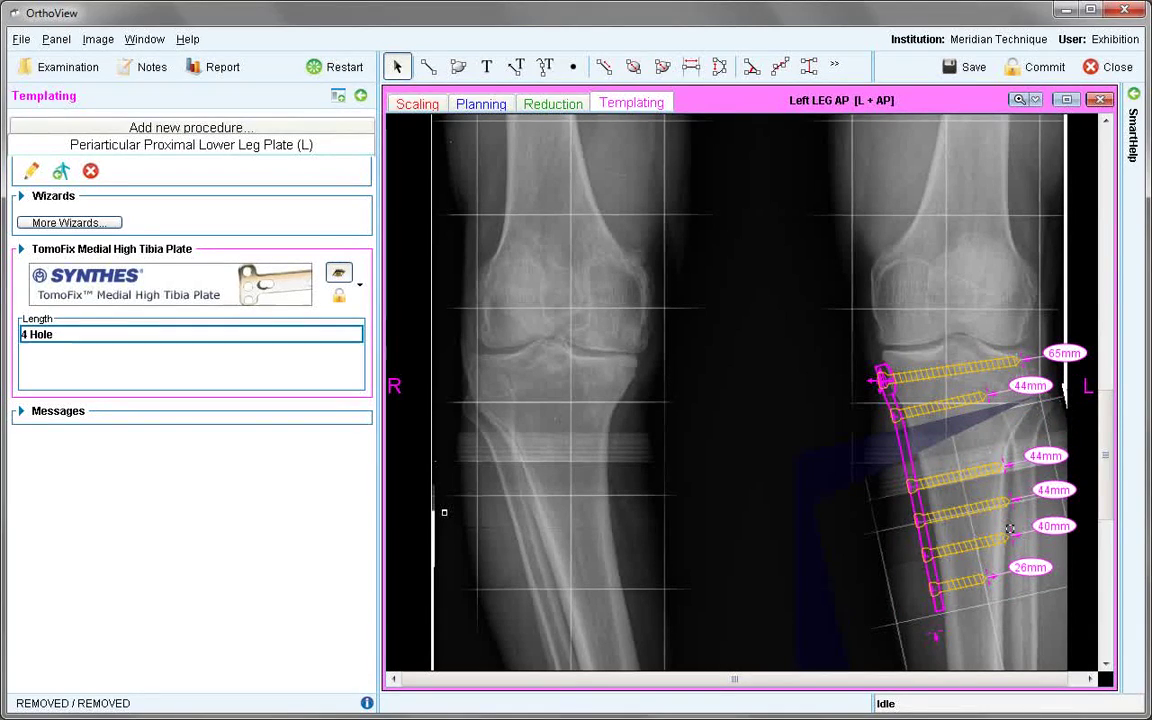